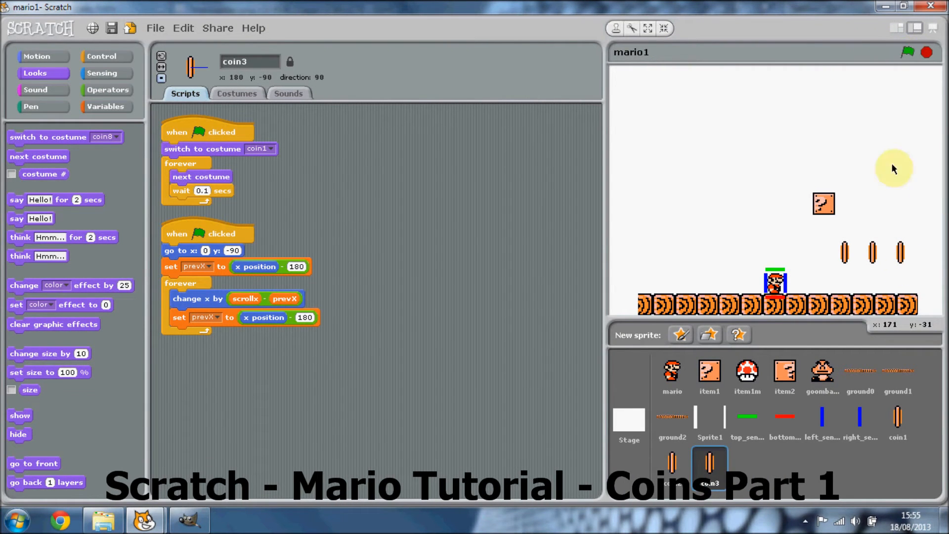
Run the Mario game, jumping right to stomp the goomba and hitting the block for a mushroom.
{"action": "left_click", "coordinate": [908, 53]}
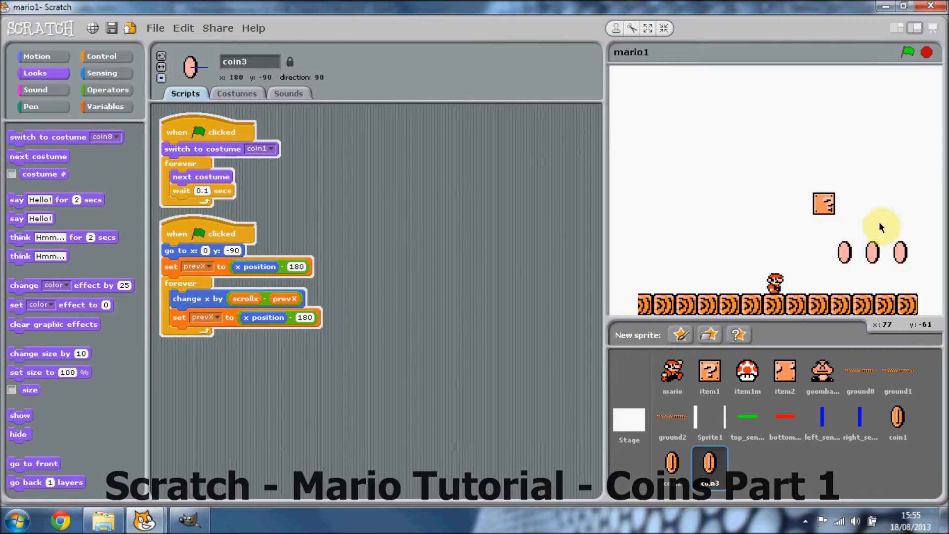
{"action": "key", "text": "Right"}
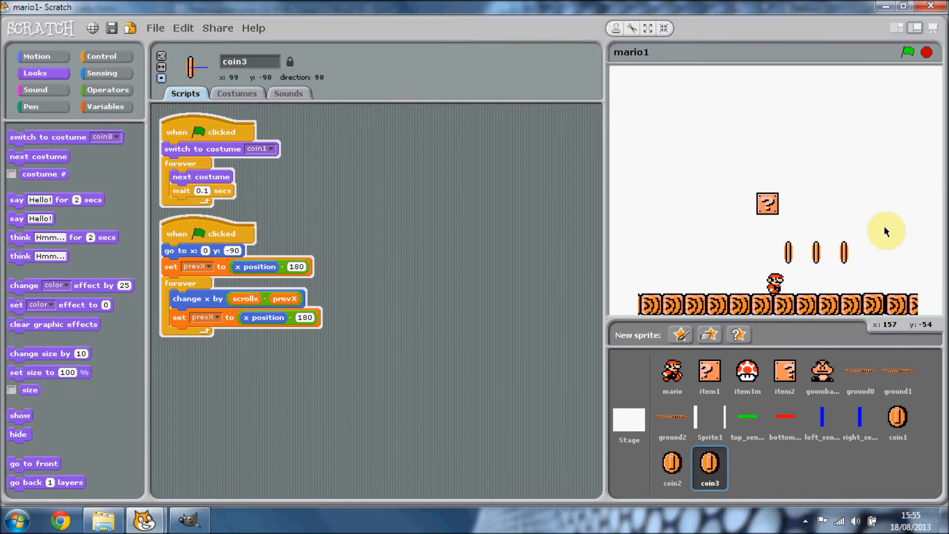
{"action": "key", "text": "Up"}
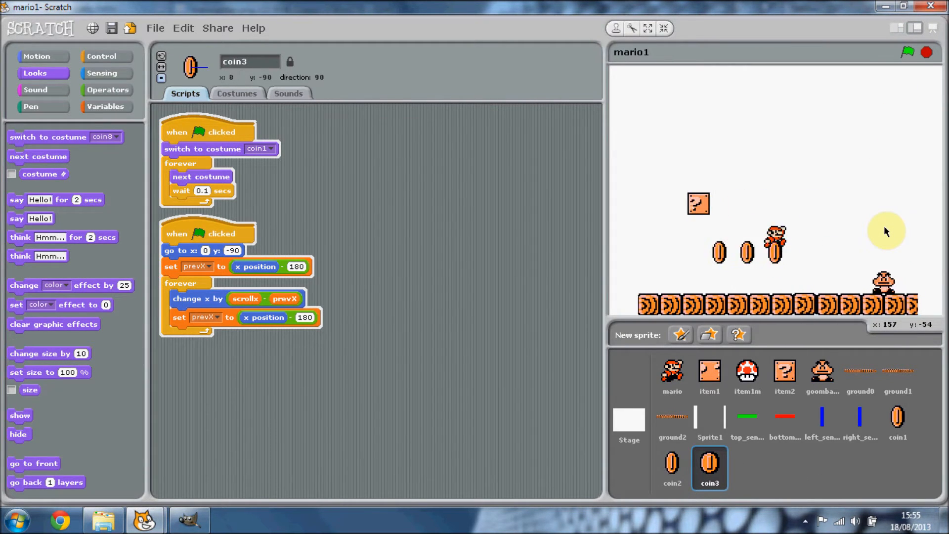
{"action": "key", "text": "Right"}
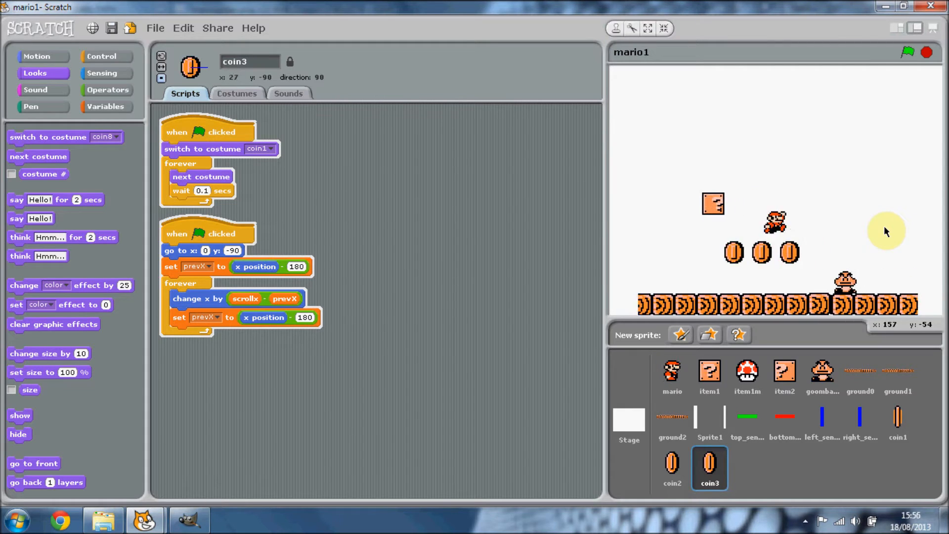
{"action": "key", "text": "Up"}
{"action": "key", "text": "Left"}
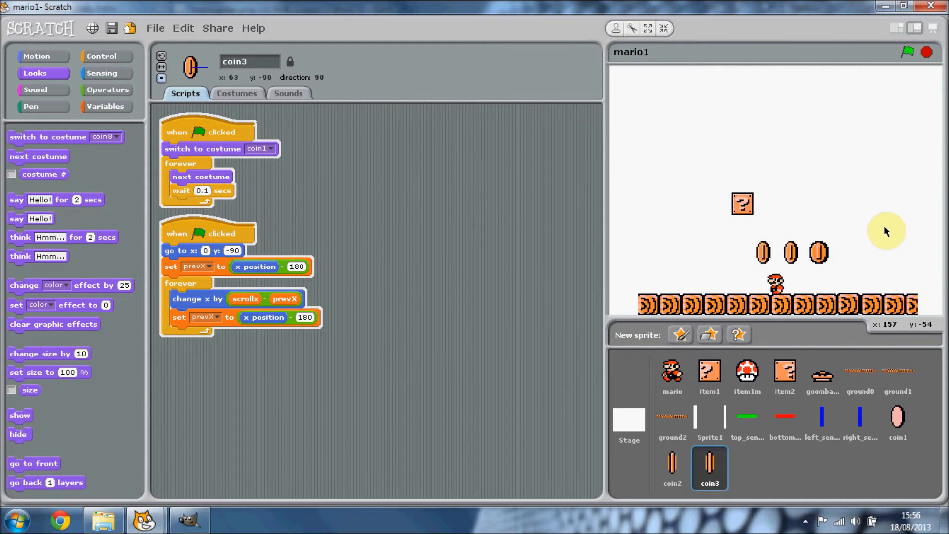
{"action": "key", "text": "Up"}
{"action": "key", "text": "Left"}
{"action": "key", "text": "Up"}
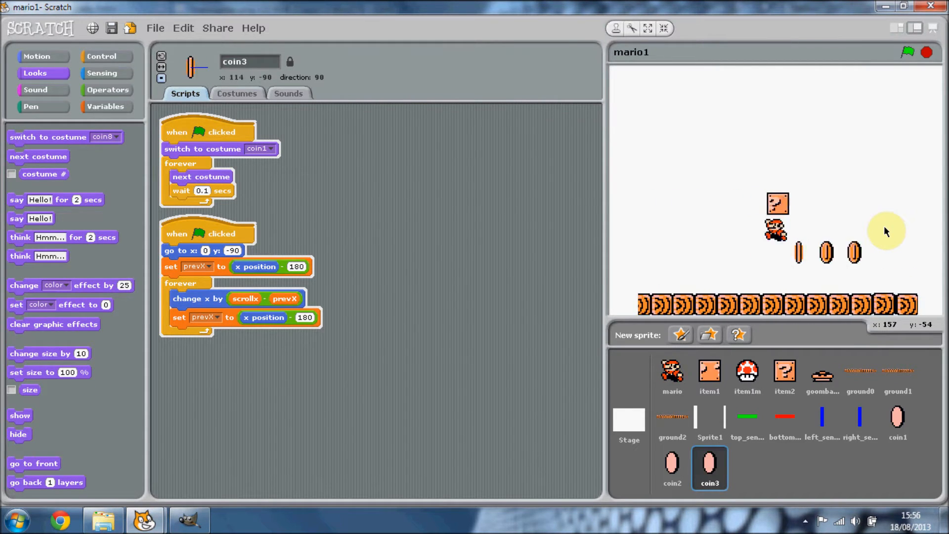
Collect the mushroom, walk Mario right past the coins, then stop the game.
{"action": "key", "text": "Left"}
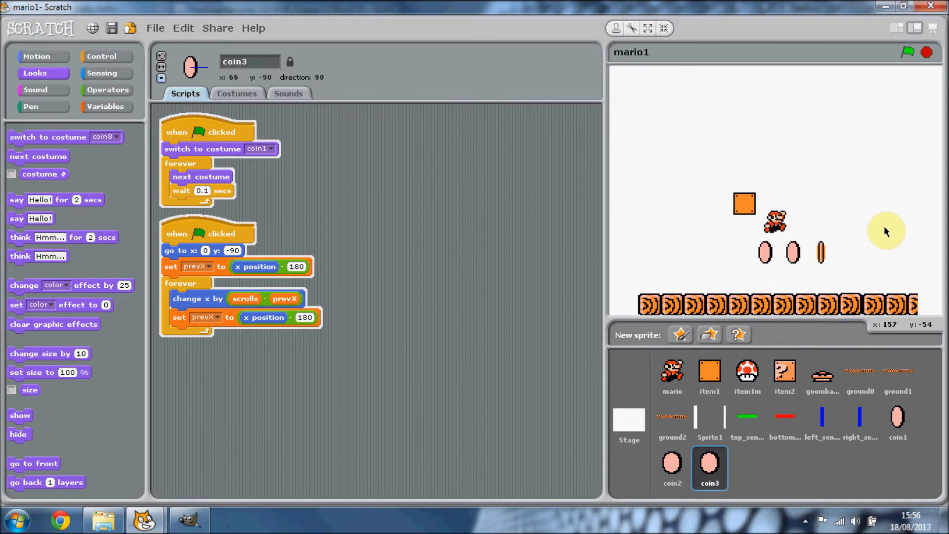
{"action": "key", "text": "Up"}
{"action": "key", "text": "Right"}
{"action": "key", "text": "Up"}
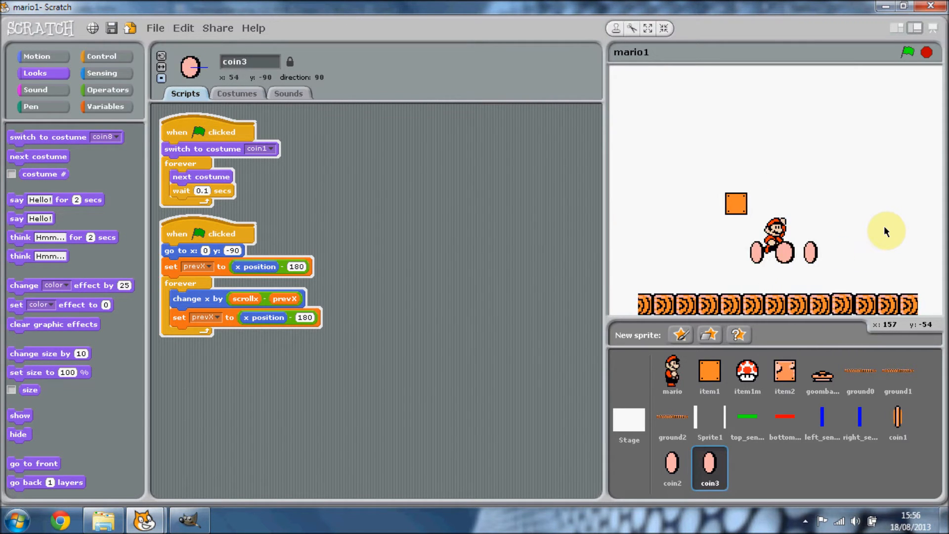
{"action": "key", "text": "Right"}
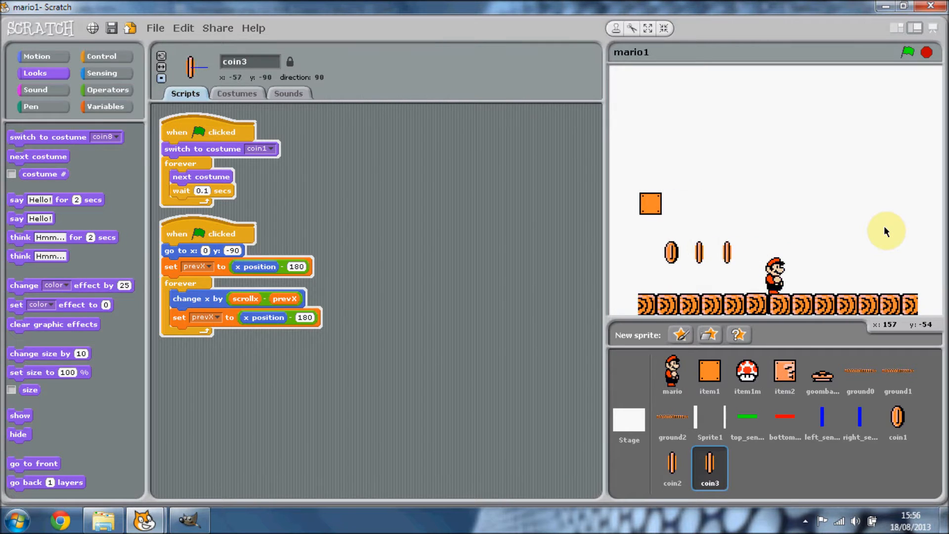
{"action": "left_click", "coordinate": [926, 53]}
{"action": "mouse_move", "coordinate": [189, 521]}
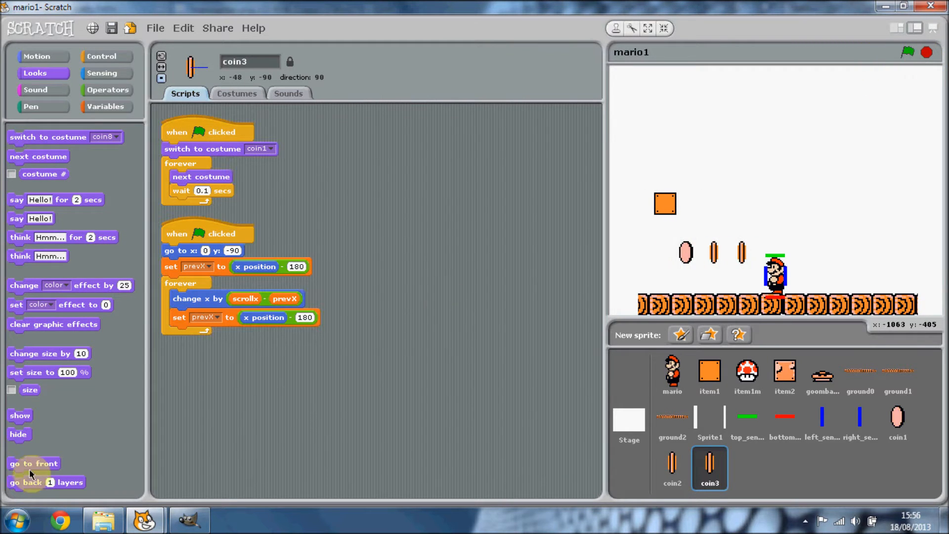
In GIMP, draw and tighten a 28×32 rectangle selection squarely around the first coin frame.
{"action": "left_click", "coordinate": [190, 521]}
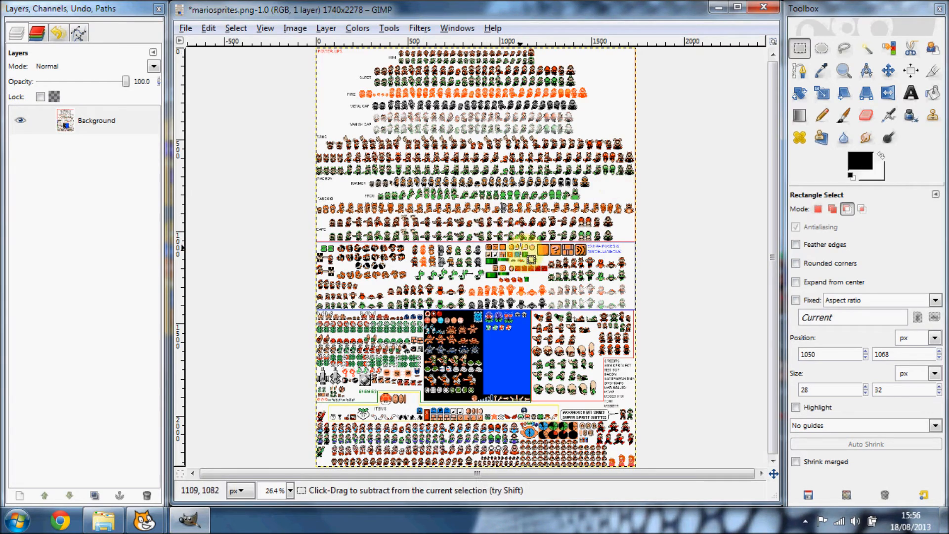
{"action": "scroll", "coordinate": [526, 253], "scroll_direction": "up", "scroll_amount": 5}
{"action": "scroll", "coordinate": [530, 250], "scroll_direction": "up", "scroll_amount": 4}
{"action": "scroll", "coordinate": [533, 251], "scroll_direction": "down", "scroll_amount": 1}
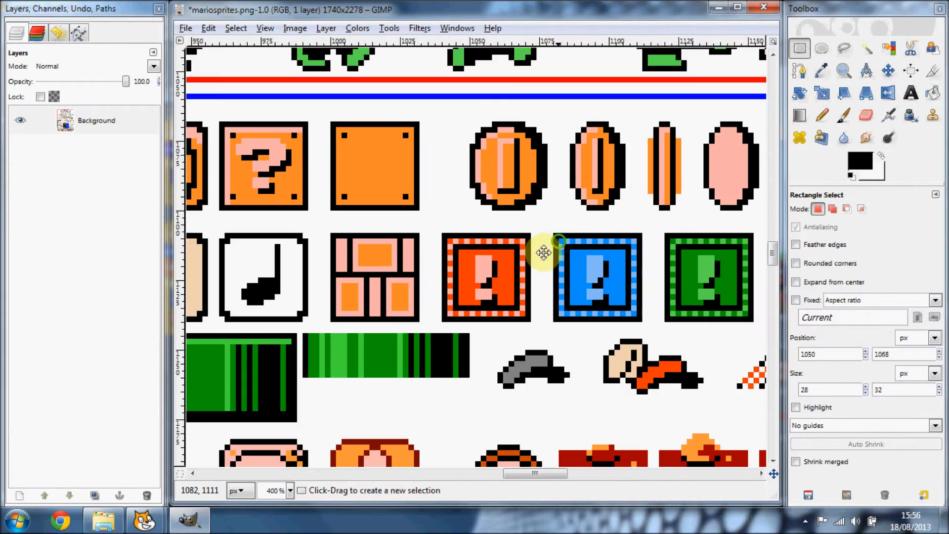
{"action": "scroll", "coordinate": [549, 244], "scroll_direction": "up", "scroll_amount": 3}
{"action": "scroll", "coordinate": [419, 355], "scroll_direction": "left", "scroll_amount": 1}
{"action": "scroll", "coordinate": [413, 350], "scroll_direction": "down", "scroll_amount": 1}
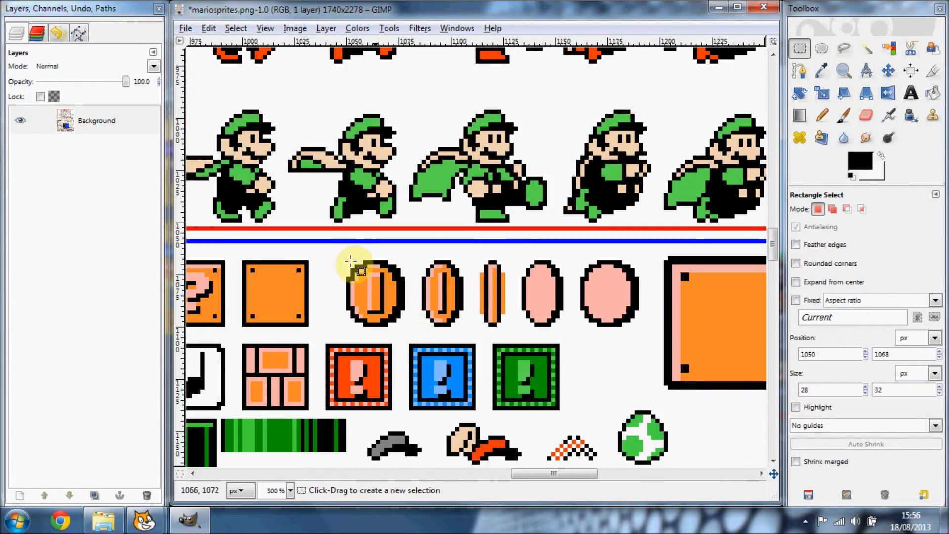
{"action": "left_click_drag", "start_coordinate": [341, 259], "coordinate": [404, 329]}
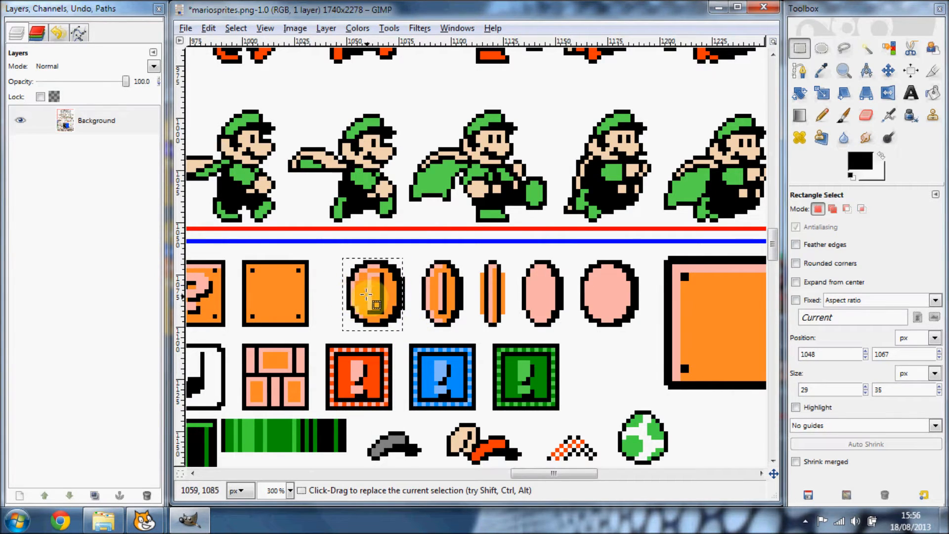
{"action": "left_click_drag", "start_coordinate": [369, 295], "coordinate": [373, 296]}
{"action": "mouse_move", "coordinate": [329, 251]}
{"action": "left_mouse_down"}
{"action": "mouse_move", "coordinate": [406, 310]}
{"action": "mouse_move", "coordinate": [407, 324]}
{"action": "left_mouse_up"}
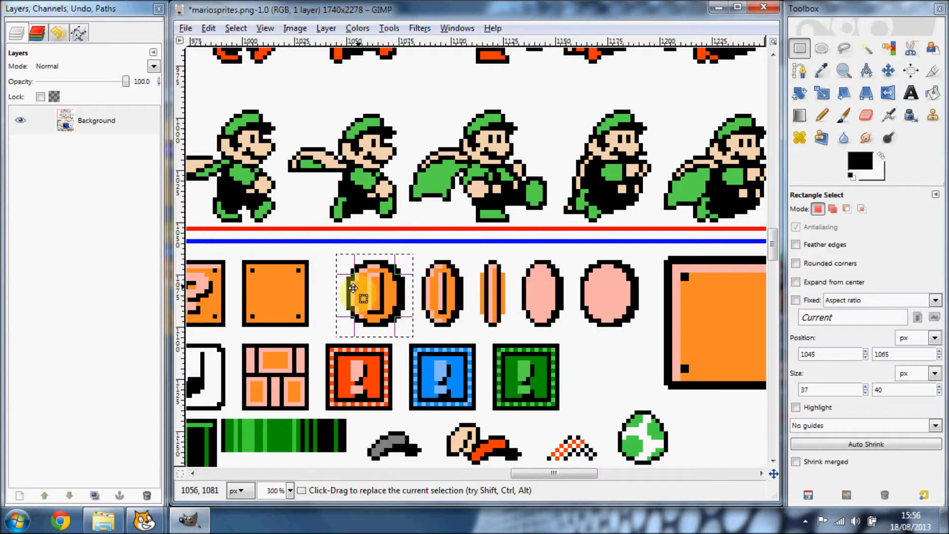
{"action": "left_click_drag", "start_coordinate": [349, 295], "coordinate": [359, 296]}
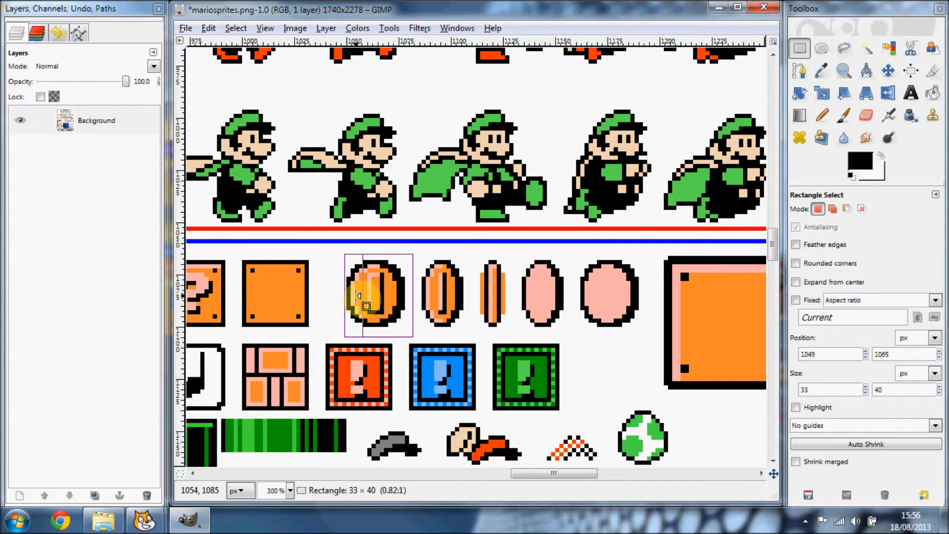
{"action": "mouse_move", "coordinate": [404, 293]}
{"action": "left_mouse_down"}
{"action": "mouse_move", "coordinate": [391, 293]}
{"action": "mouse_move", "coordinate": [382, 273]}
{"action": "left_mouse_up"}
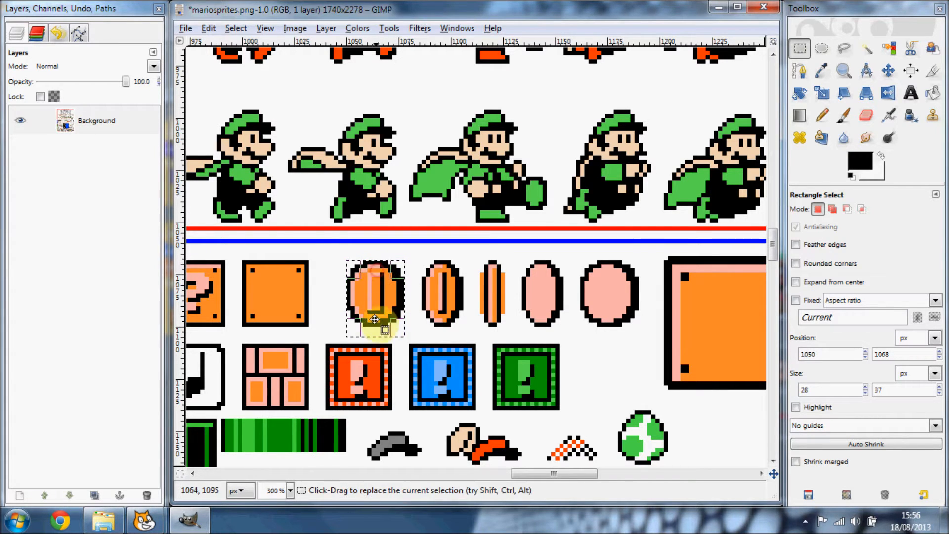
{"action": "left_click_drag", "start_coordinate": [382, 335], "coordinate": [384, 326]}
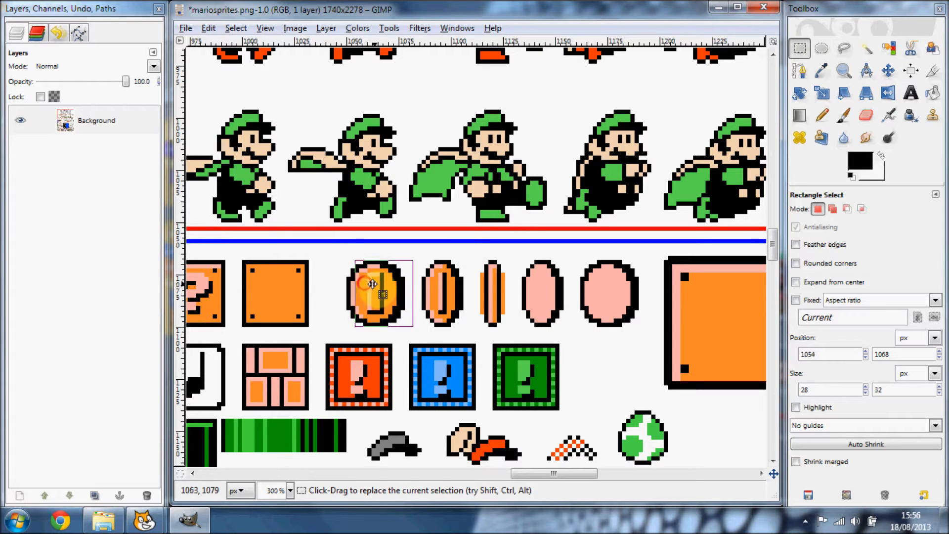
{"action": "mouse_move", "coordinate": [373, 283]}
{"action": "left_mouse_down"}
{"action": "mouse_move", "coordinate": [431, 282]}
{"action": "mouse_move", "coordinate": [371, 285]}
{"action": "left_mouse_up"}
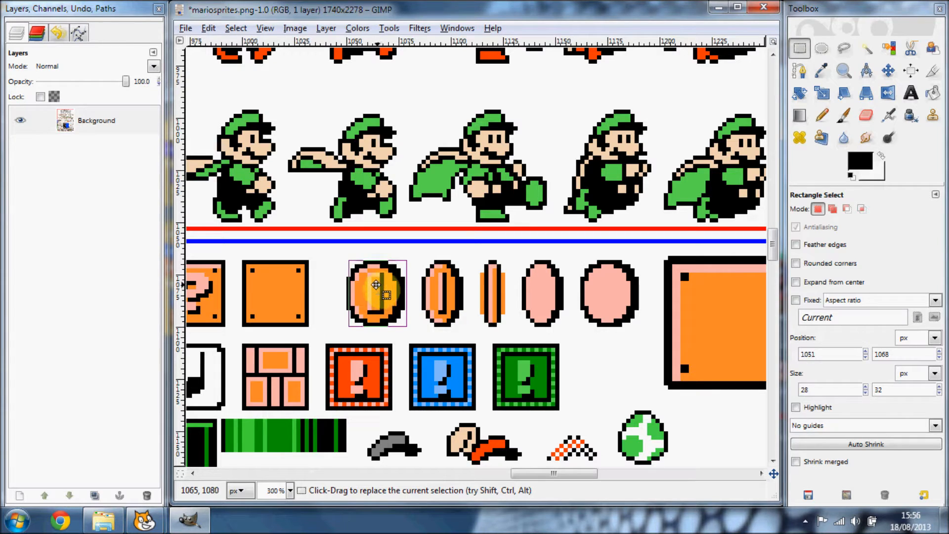
{"action": "key", "text": "ctrl+c"}
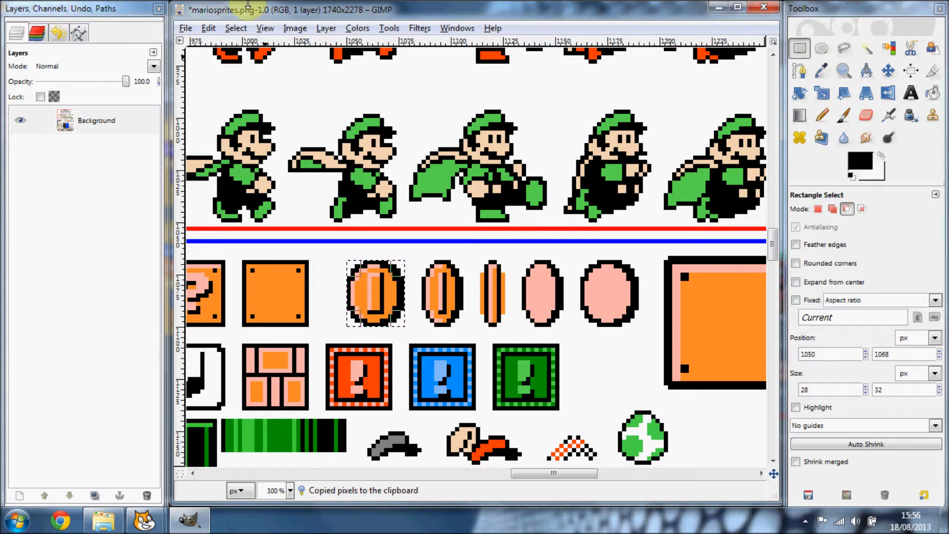
{"action": "left_click", "coordinate": [185, 27]}
{"action": "mouse_move", "coordinate": [208, 59]}
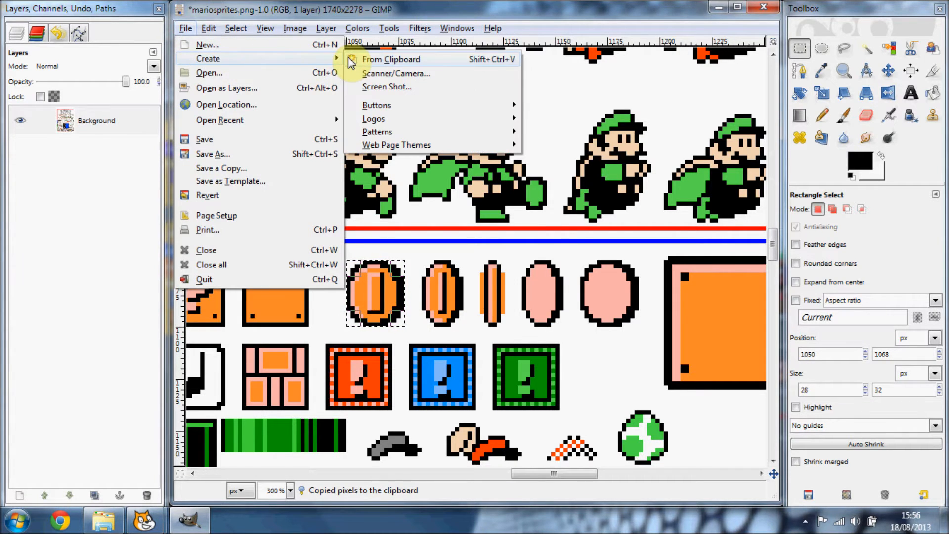
{"action": "left_click", "coordinate": [391, 59]}
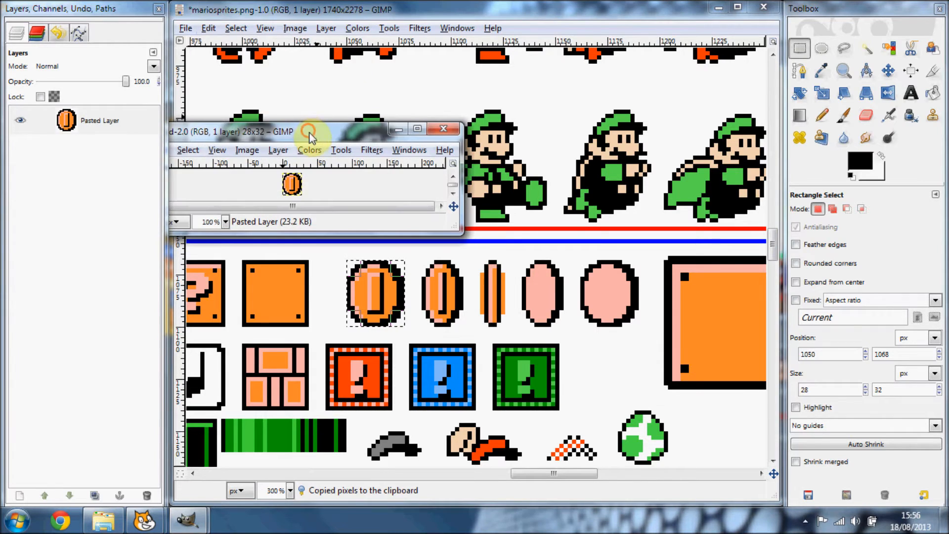
{"action": "left_click_drag", "start_coordinate": [310, 132], "coordinate": [430, 141]}
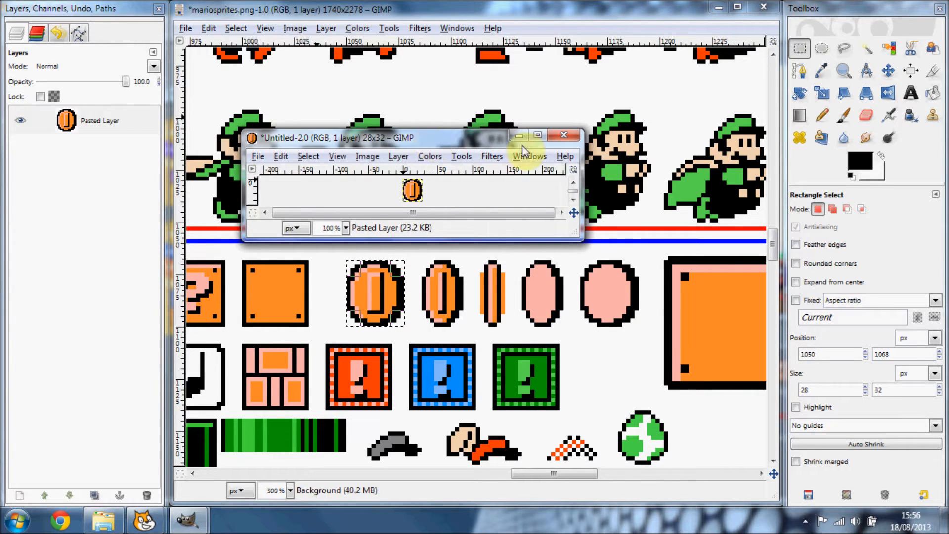
{"action": "left_click", "coordinate": [575, 136]}
{"action": "left_click", "coordinate": [435, 261]}
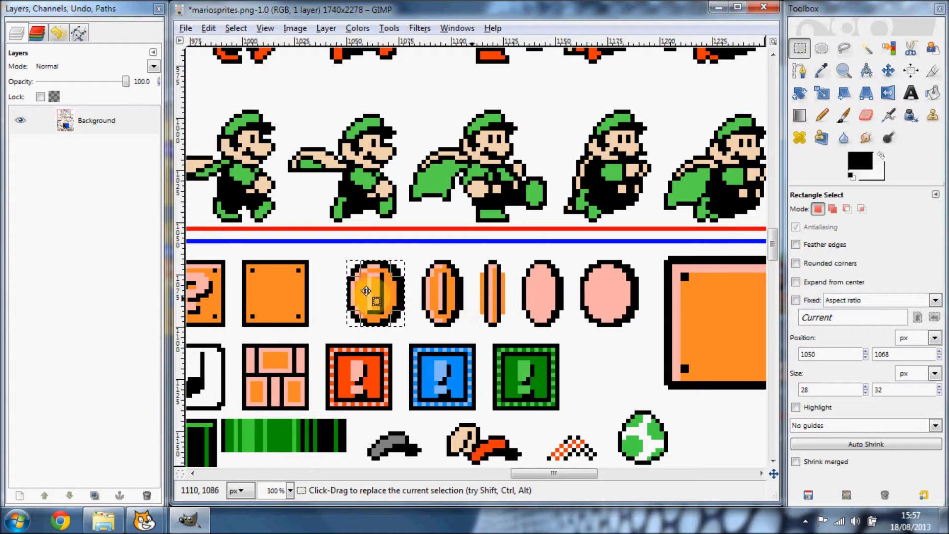
{"action": "left_click", "coordinate": [146, 521]}
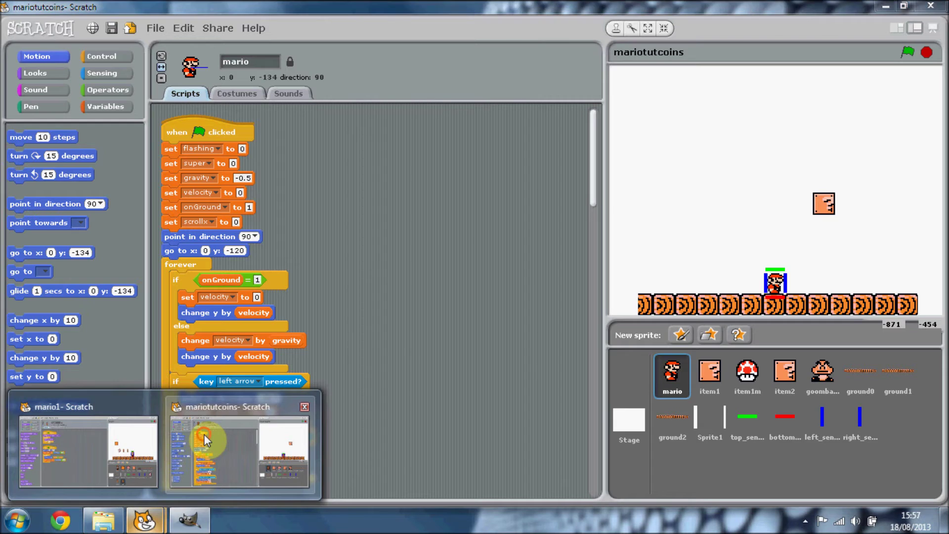
{"action": "left_click", "coordinate": [203, 434]}
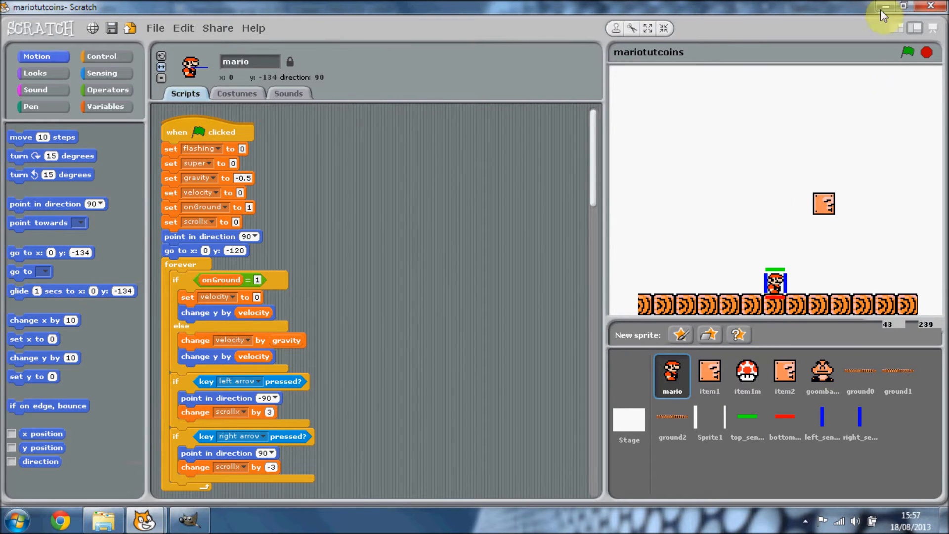
{"action": "left_click", "coordinate": [907, 52]}
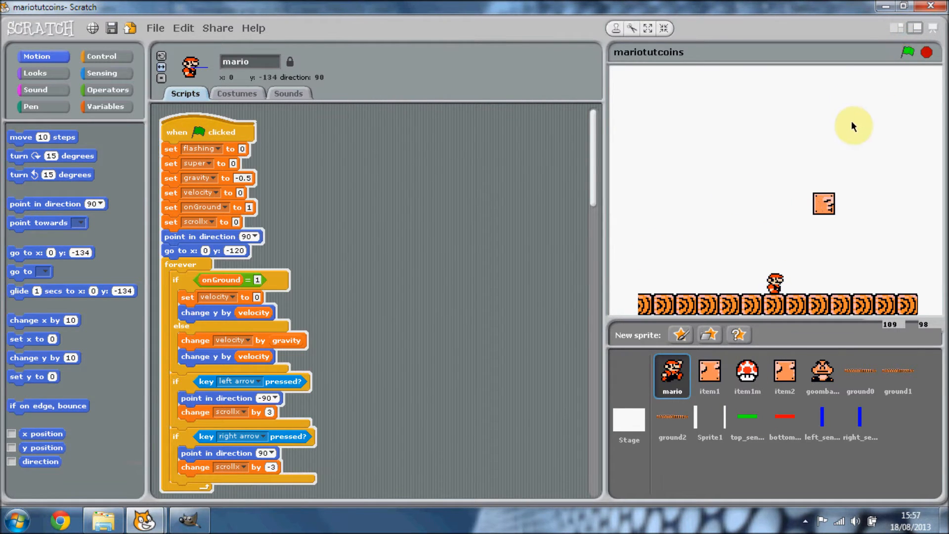
{"action": "left_click", "coordinate": [926, 52]}
{"action": "left_click", "coordinate": [483, 443]}
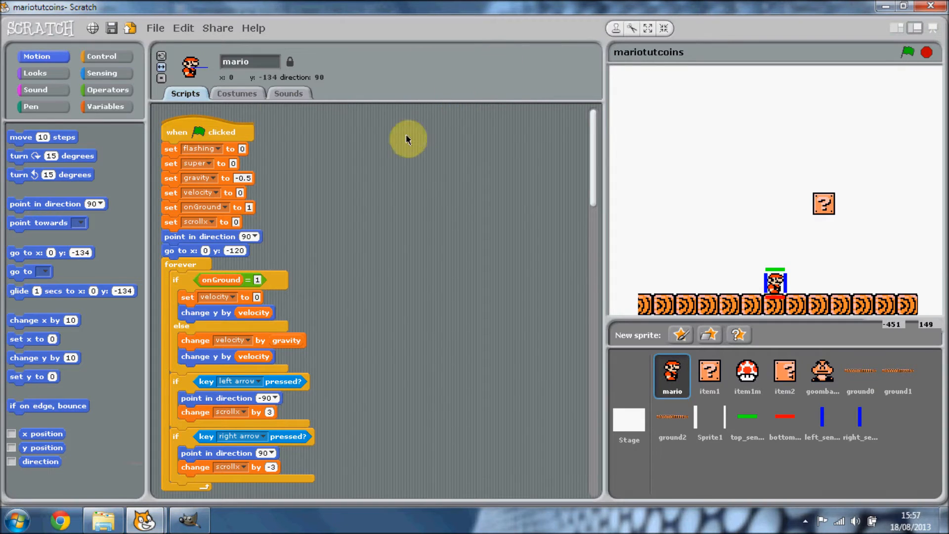
Add the coin1 image from the mario animation folder as a new sprite.
{"action": "left_click", "coordinate": [709, 335]}
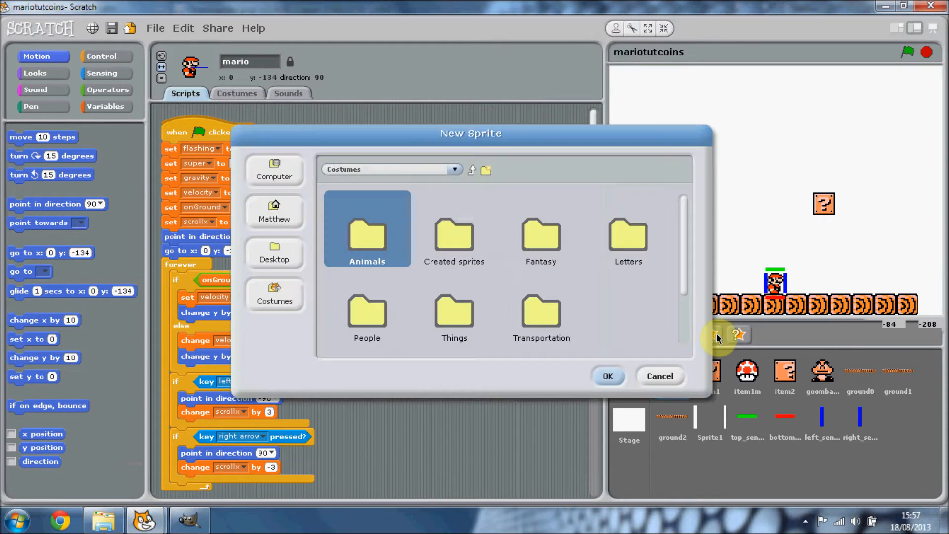
{"action": "left_click", "coordinate": [281, 211]}
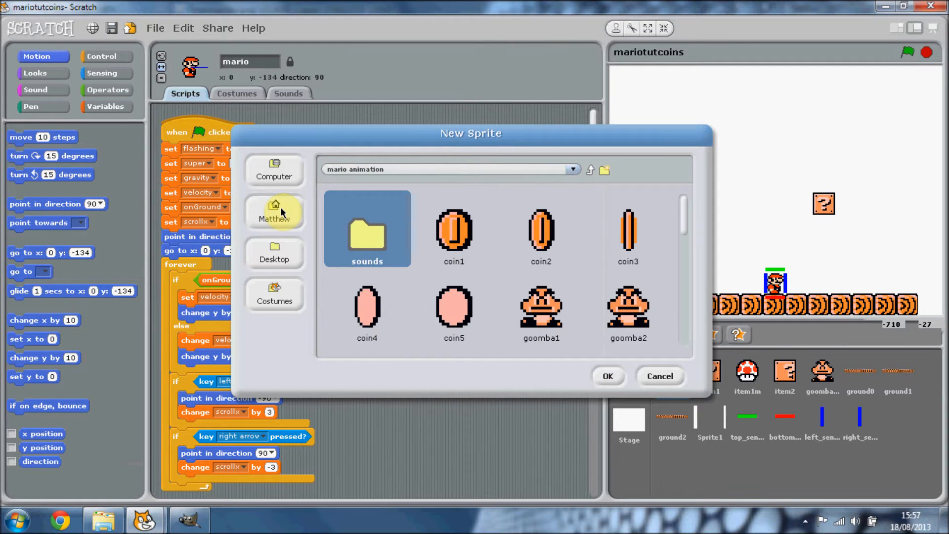
{"action": "left_click", "coordinate": [458, 223]}
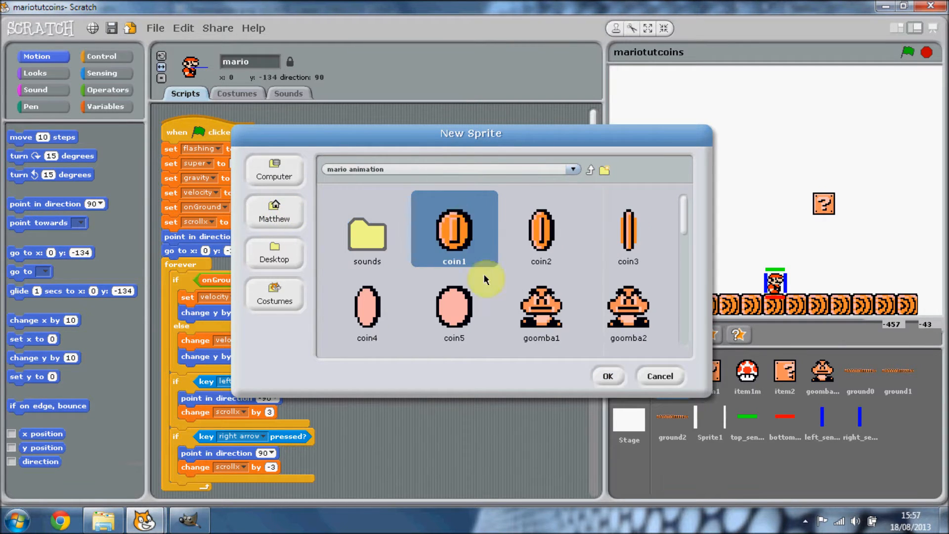
{"action": "left_click", "coordinate": [606, 377]}
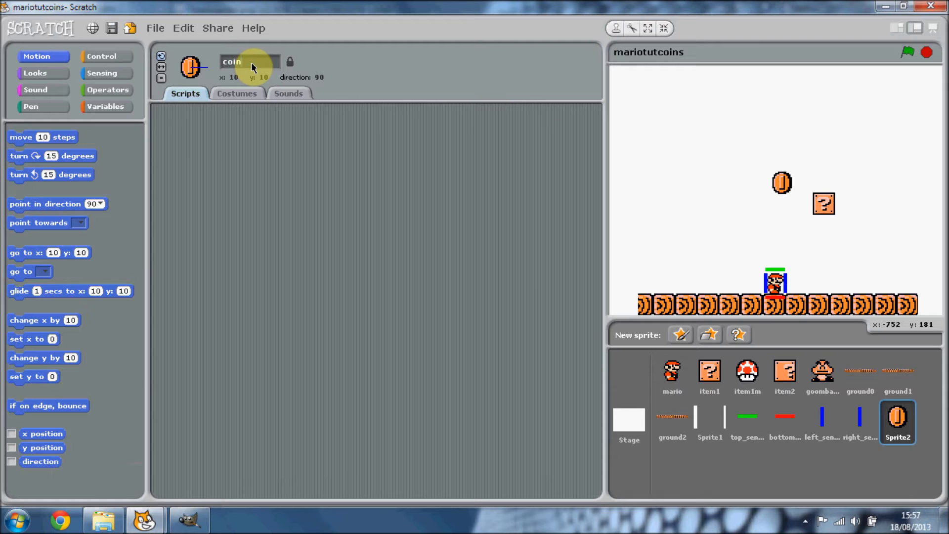
Import coin2, coin3, coin4 and coin5 as additional costumes of the coin sprite.
{"action": "left_click", "coordinate": [236, 94]}
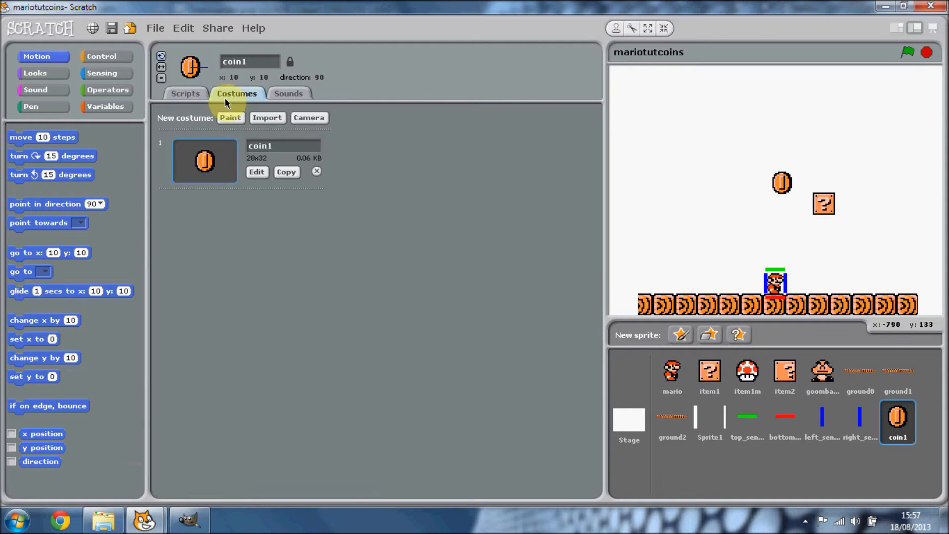
{"action": "left_click", "coordinate": [267, 117]}
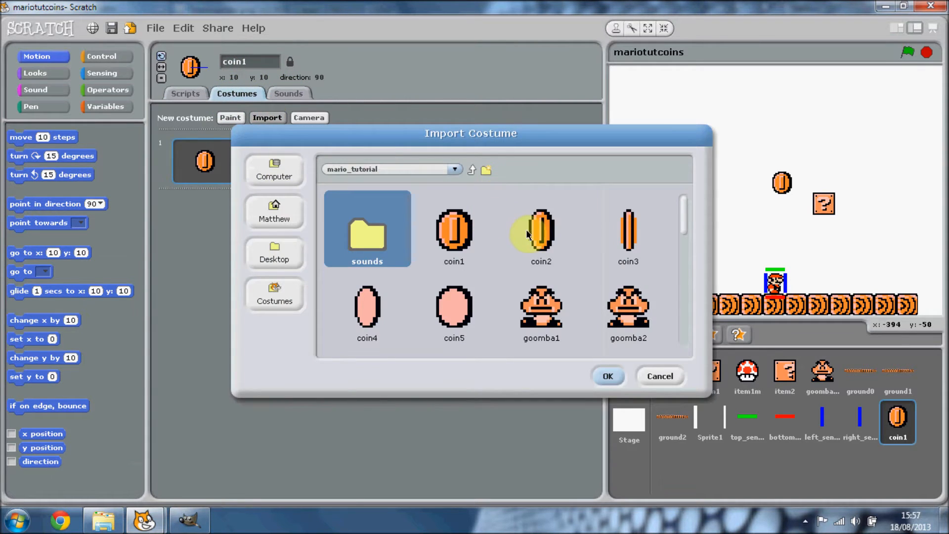
{"action": "double_click", "coordinate": [540, 234]}
{"action": "left_click", "coordinate": [267, 117]}
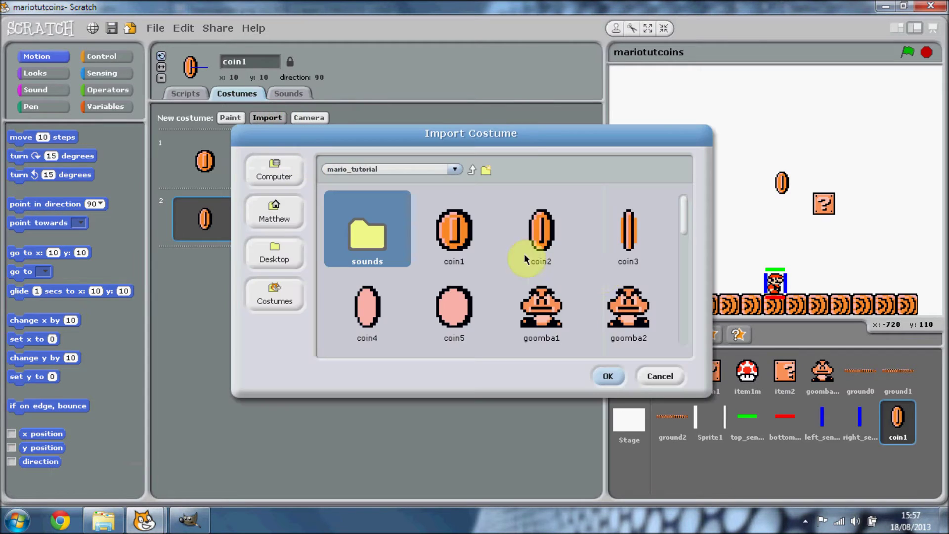
{"action": "double_click", "coordinate": [628, 234]}
{"action": "left_click", "coordinate": [268, 118]}
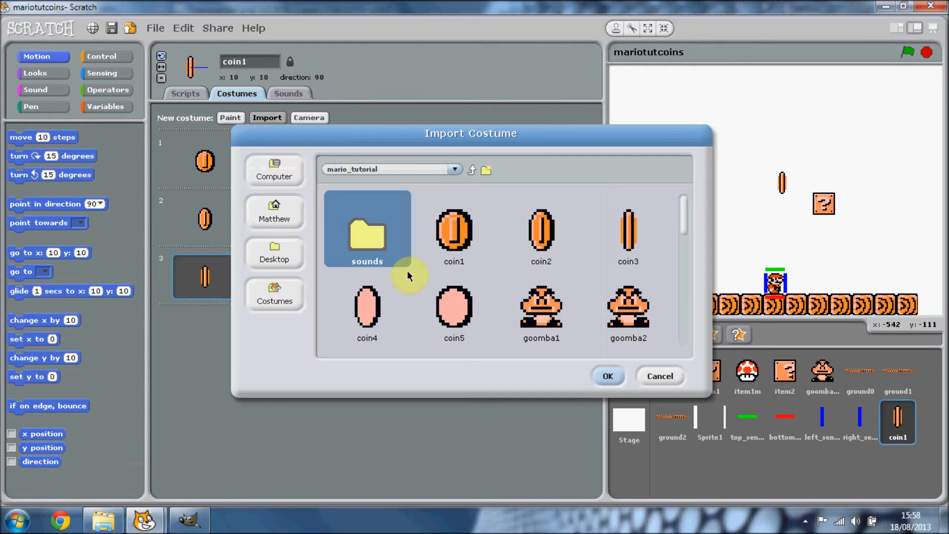
{"action": "double_click", "coordinate": [368, 306]}
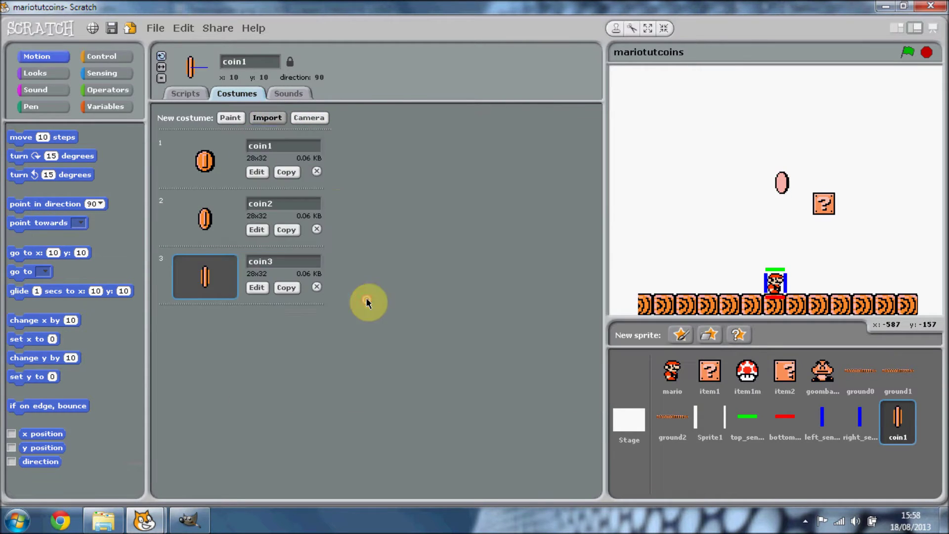
{"action": "left_click", "coordinate": [267, 117]}
{"action": "double_click", "coordinate": [451, 307]}
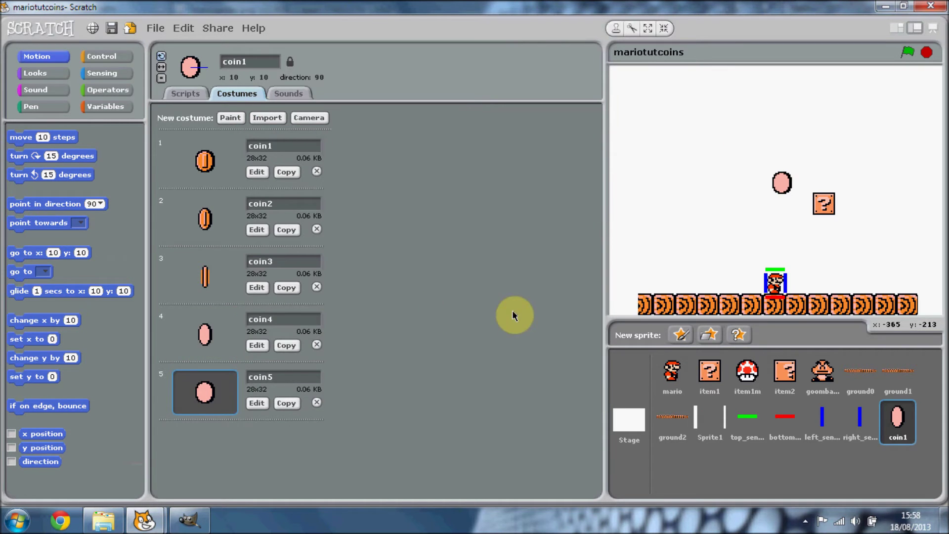
{"action": "left_click", "coordinate": [222, 157]}
Preview the costumes coin2 through coin5, closing the paint editor without changes.
{"action": "left_click", "coordinate": [206, 213]}
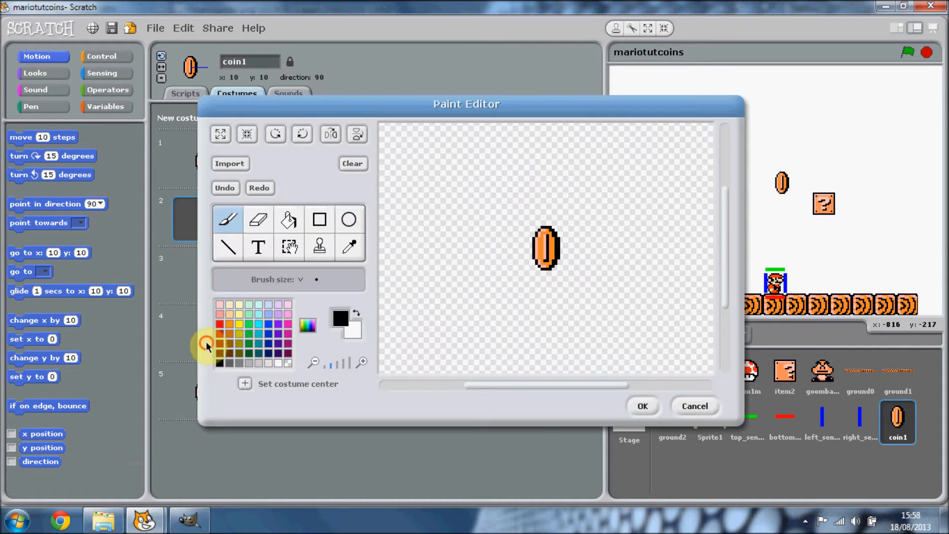
{"action": "left_click", "coordinate": [688, 406]}
{"action": "left_click", "coordinate": [205, 214]}
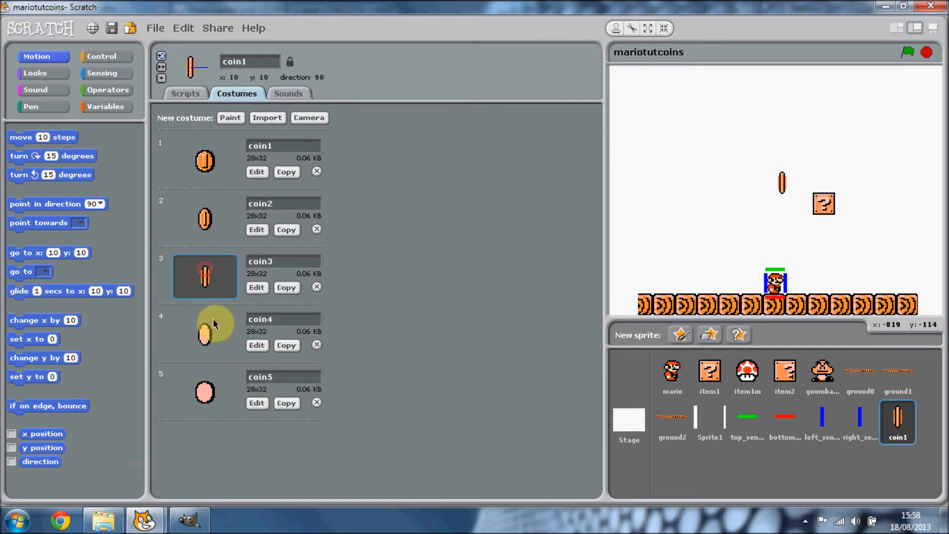
{"action": "left_click", "coordinate": [205, 275]}
{"action": "left_click", "coordinate": [205, 332]}
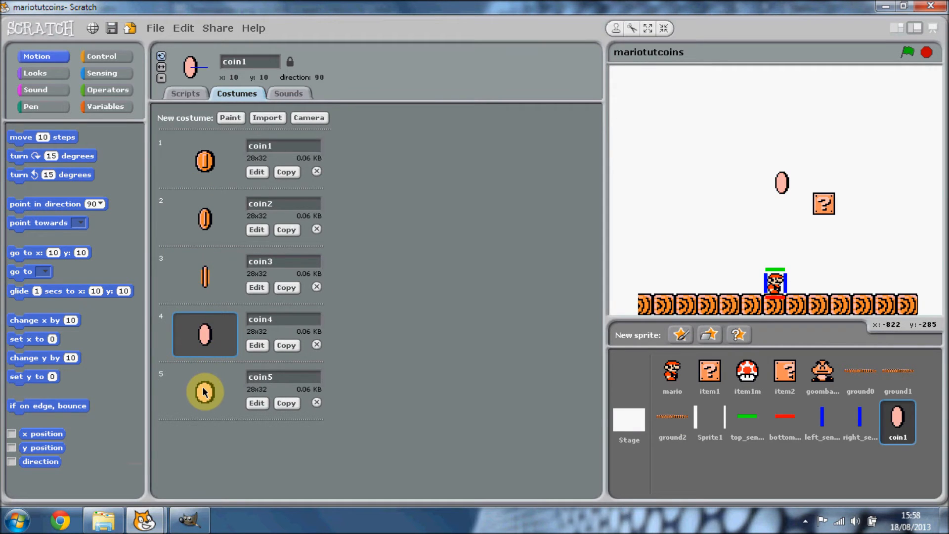
{"action": "left_click", "coordinate": [204, 391]}
Duplicate coin4, coin3 and coin2 as costumes coin6, coin7 and coin8.
{"action": "left_click", "coordinate": [213, 332]}
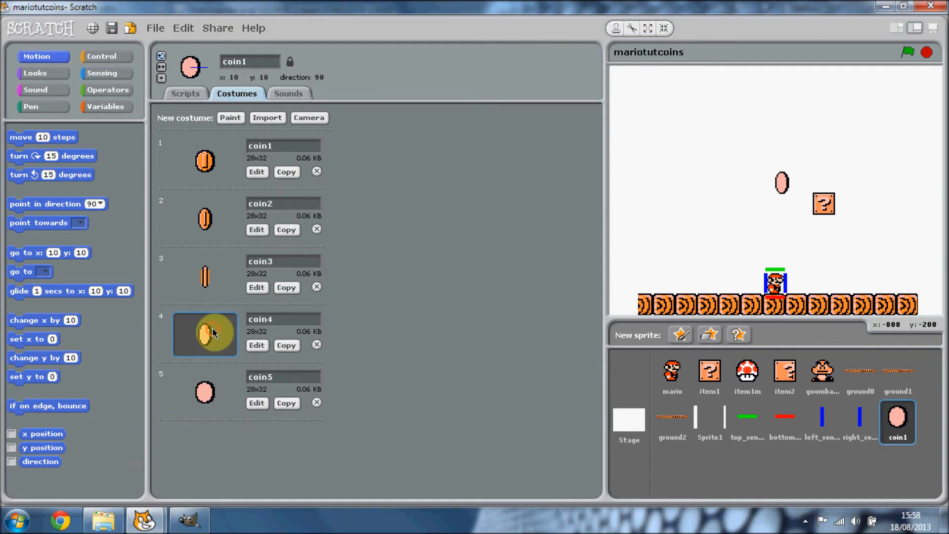
{"action": "left_click", "coordinate": [286, 346]}
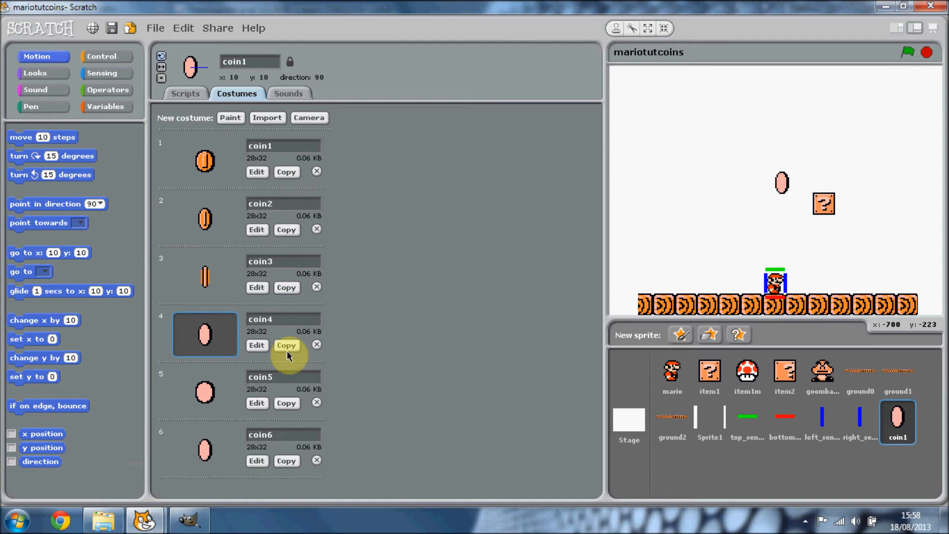
{"action": "left_click", "coordinate": [206, 276]}
{"action": "left_click", "coordinate": [286, 288]}
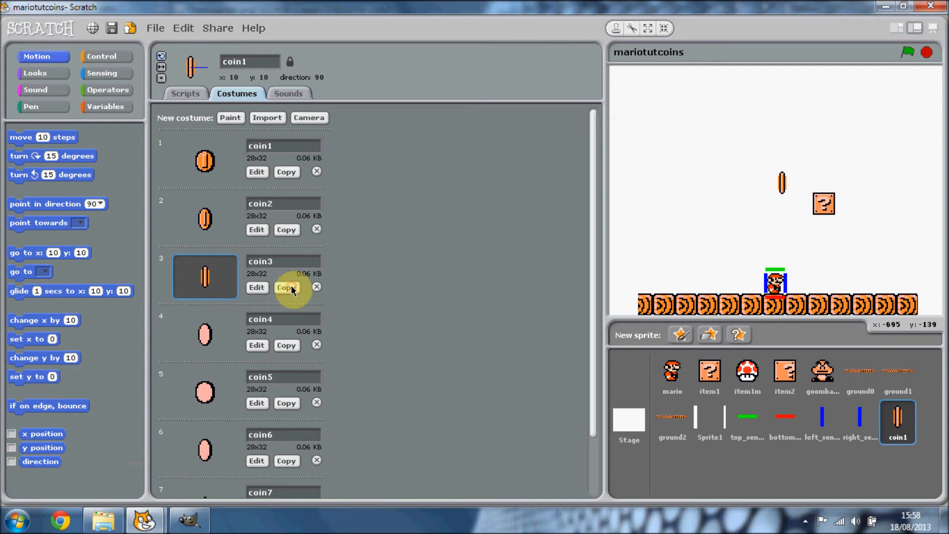
{"action": "left_click", "coordinate": [206, 219]}
{"action": "left_click", "coordinate": [287, 229]}
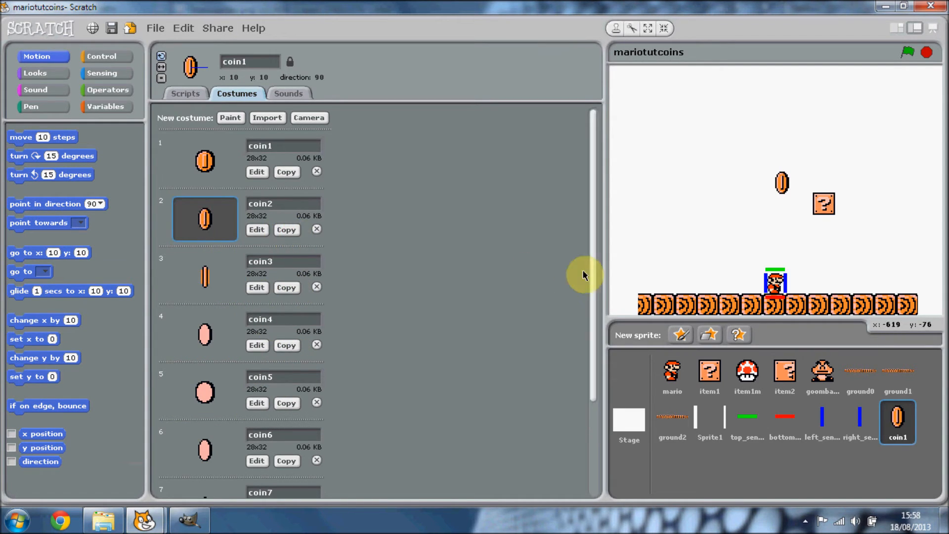
{"action": "scroll", "coordinate": [579, 271], "scroll_direction": "down", "scroll_amount": 2}
{"action": "scroll", "coordinate": [600, 223], "scroll_direction": "up", "scroll_amount": 2}
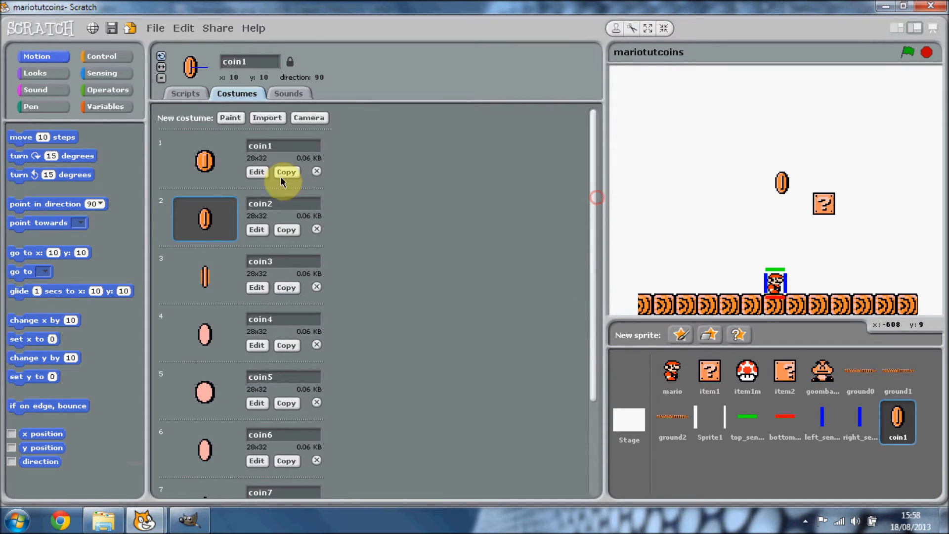
Select costume coin1 and check the last costume coin8 in the list.
{"action": "left_click", "coordinate": [205, 160]}
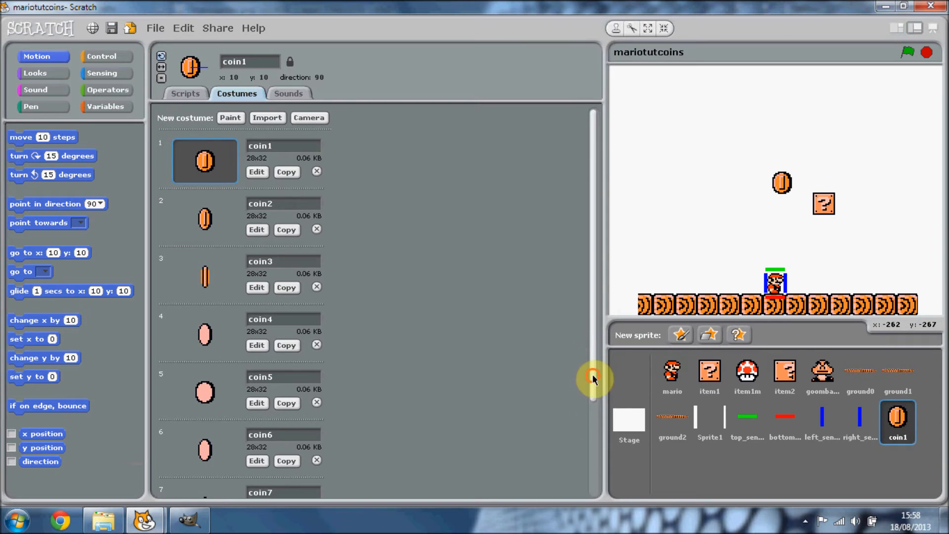
{"action": "left_click_drag", "start_coordinate": [591, 363], "coordinate": [586, 452]}
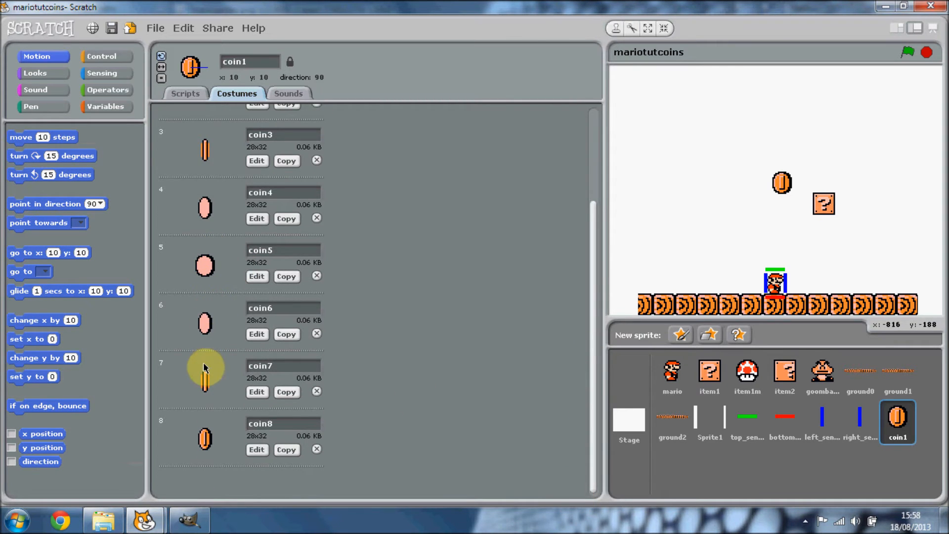
{"action": "left_click", "coordinate": [197, 444]}
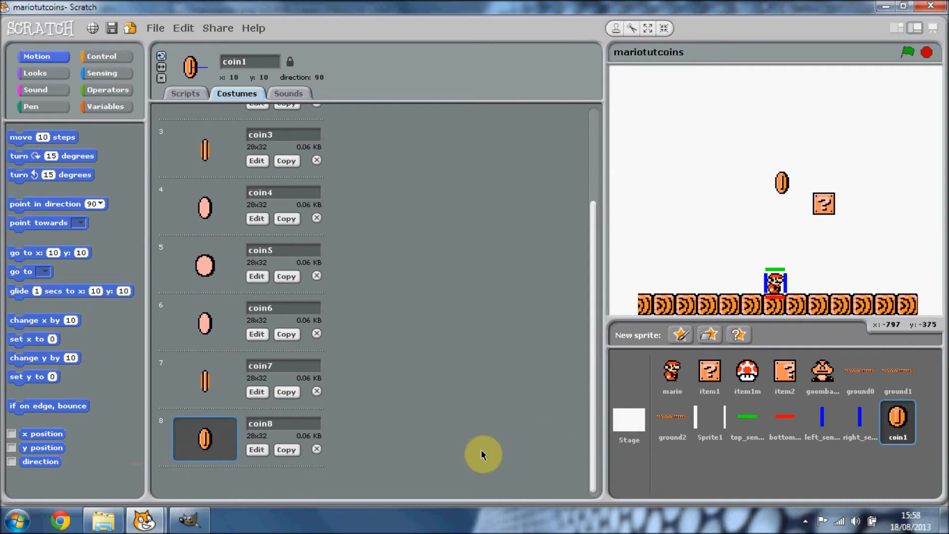
{"action": "left_click_drag", "start_coordinate": [590, 445], "coordinate": [586, 127]}
Start coin1's script with a green-flag hat followed by a forever loop.
{"action": "left_click", "coordinate": [203, 160]}
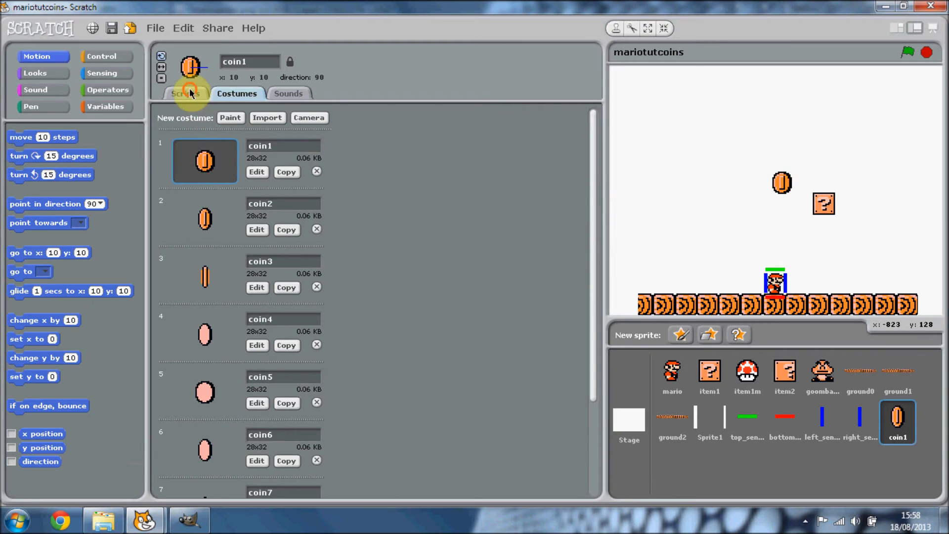
{"action": "left_click", "coordinate": [189, 93]}
{"action": "left_click", "coordinate": [101, 56]}
{"action": "mouse_move", "coordinate": [33, 147]}
{"action": "left_mouse_down"}
{"action": "mouse_move", "coordinate": [236, 117]}
{"action": "mouse_move", "coordinate": [196, 131]}
{"action": "left_mouse_up"}
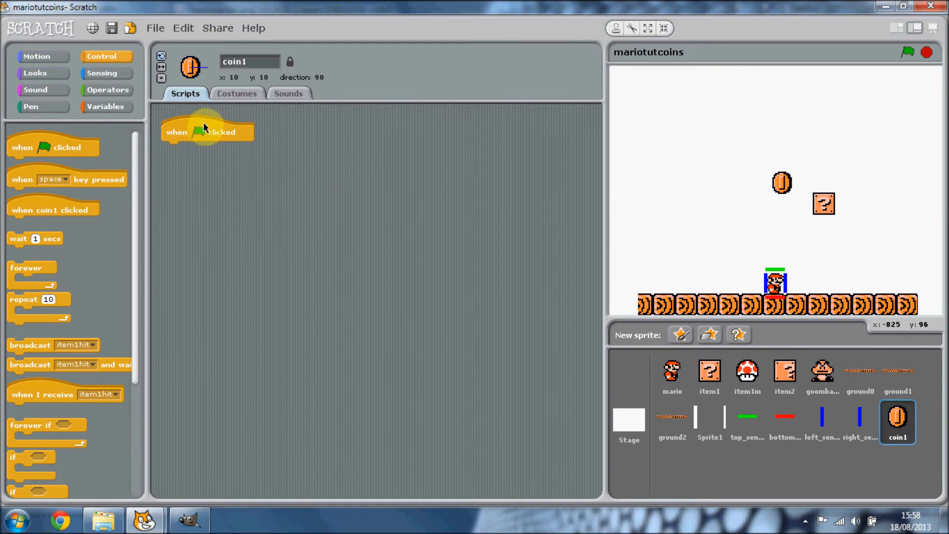
{"action": "left_click_drag", "start_coordinate": [23, 267], "coordinate": [182, 148]}
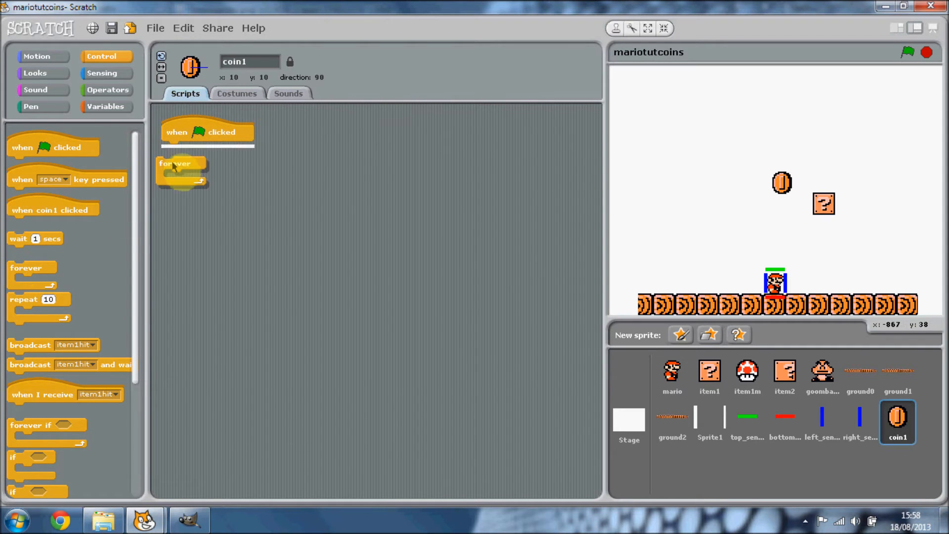
Switch to costume coin1 before the loop.
{"action": "left_click", "coordinate": [35, 73]}
{"action": "left_click_drag", "start_coordinate": [41, 141], "coordinate": [212, 150]}
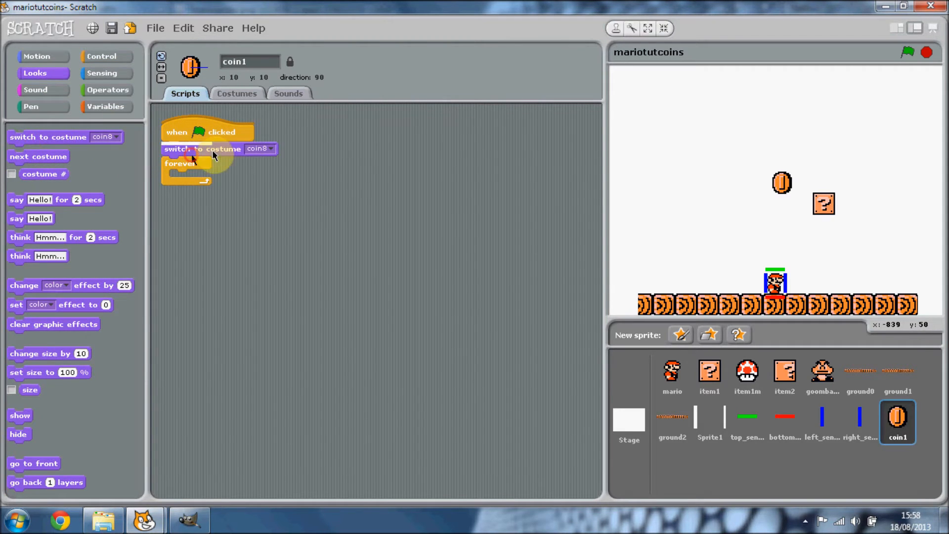
{"action": "left_click", "coordinate": [272, 151]}
{"action": "left_click", "coordinate": [285, 157]}
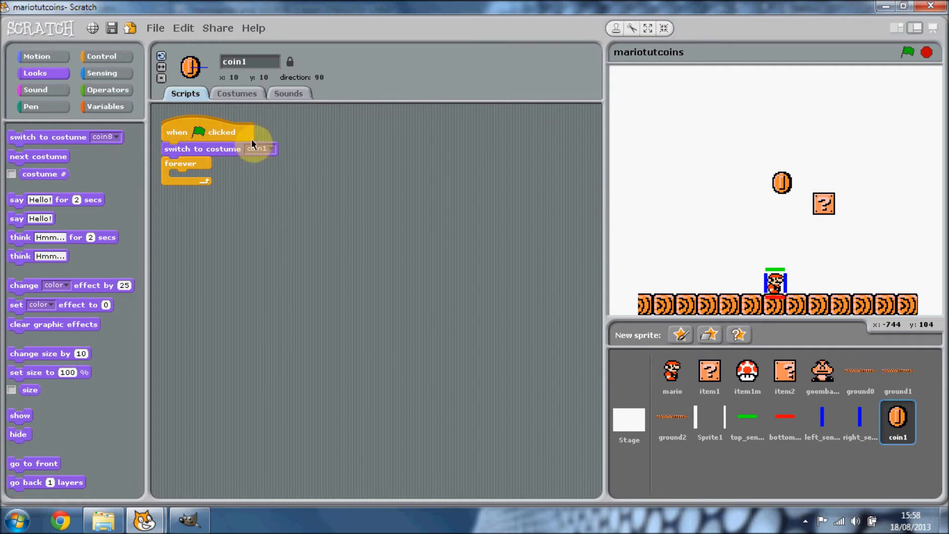
Inside the forever loop, show the next costume and wait 0.1 seconds.
{"action": "left_click_drag", "start_coordinate": [33, 159], "coordinate": [189, 178]}
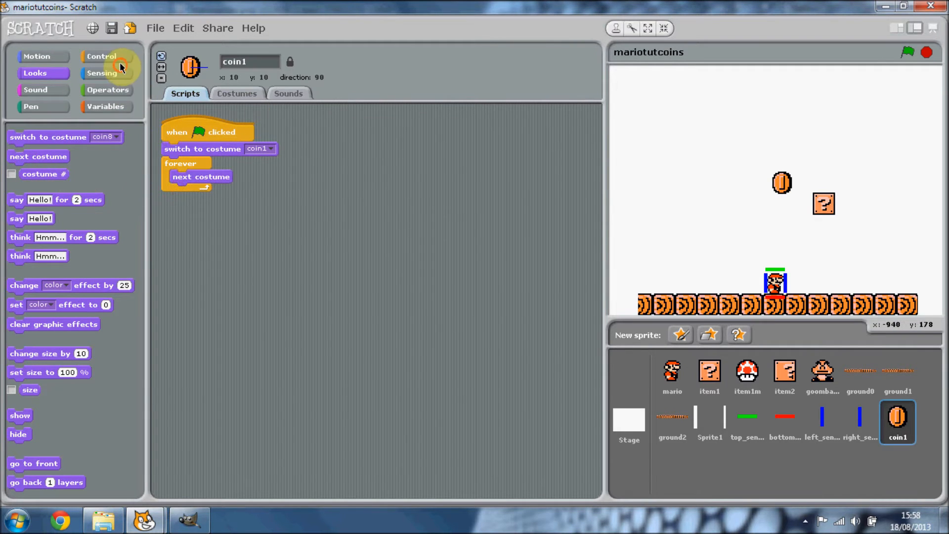
{"action": "left_click", "coordinate": [101, 56]}
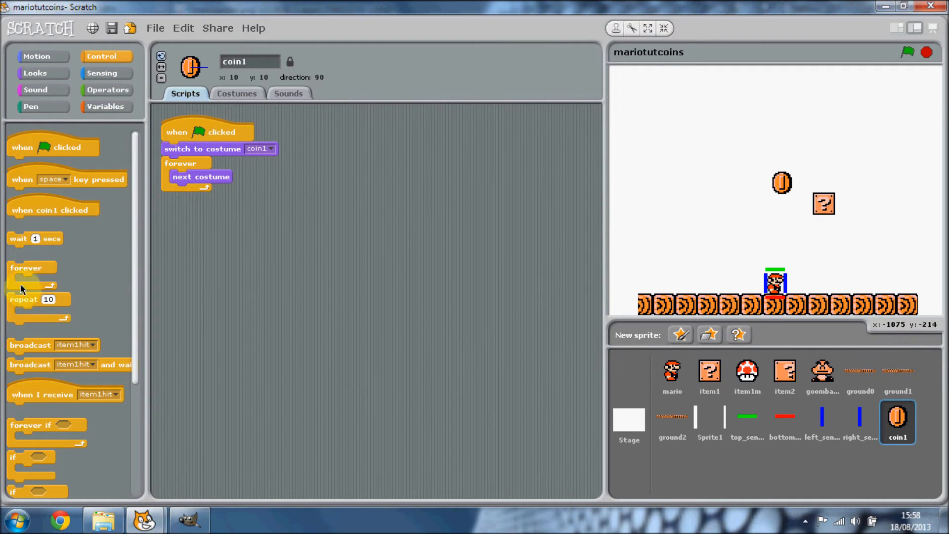
{"action": "left_click_drag", "start_coordinate": [16, 239], "coordinate": [180, 200]}
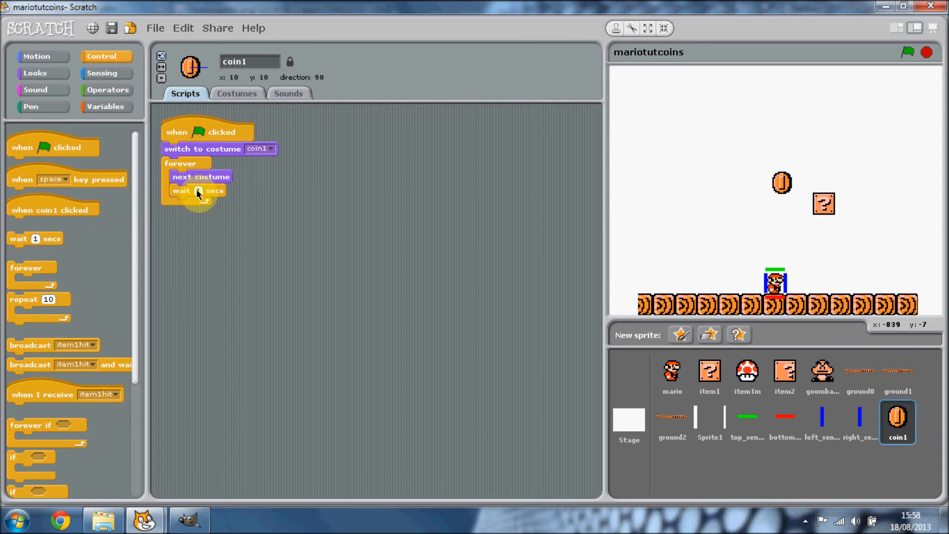
{"action": "left_click", "coordinate": [198, 192]}
{"action": "type", "text": "0.1"}
{"action": "left_click_drag", "start_coordinate": [188, 190], "coordinate": [186, 190]}
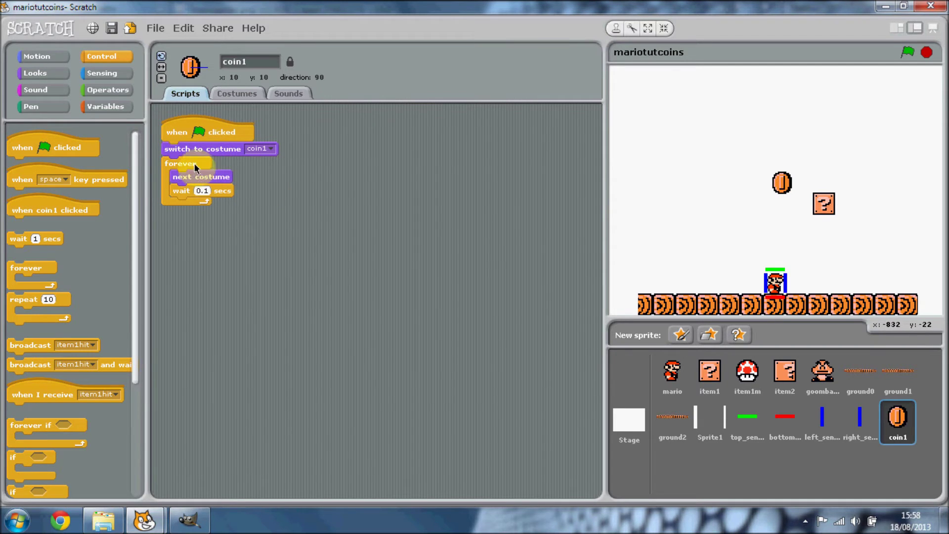
Test the coin animation and move coin1 to x 82, y -83, just above the ground right of Mario.
{"action": "left_click", "coordinate": [902, 56]}
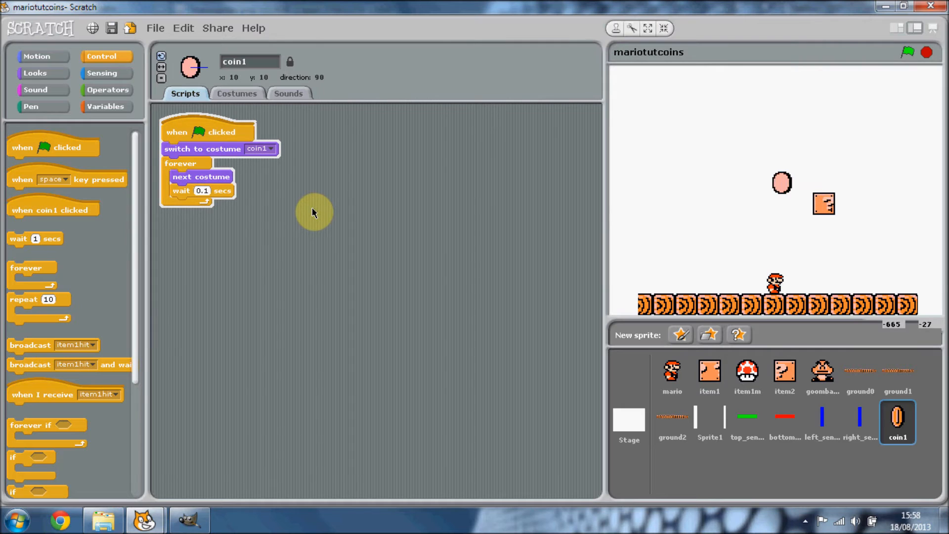
{"action": "mouse_move", "coordinate": [778, 179]}
{"action": "left_mouse_down"}
{"action": "mouse_move", "coordinate": [793, 254]}
{"action": "mouse_move", "coordinate": [831, 248]}
{"action": "left_mouse_up"}
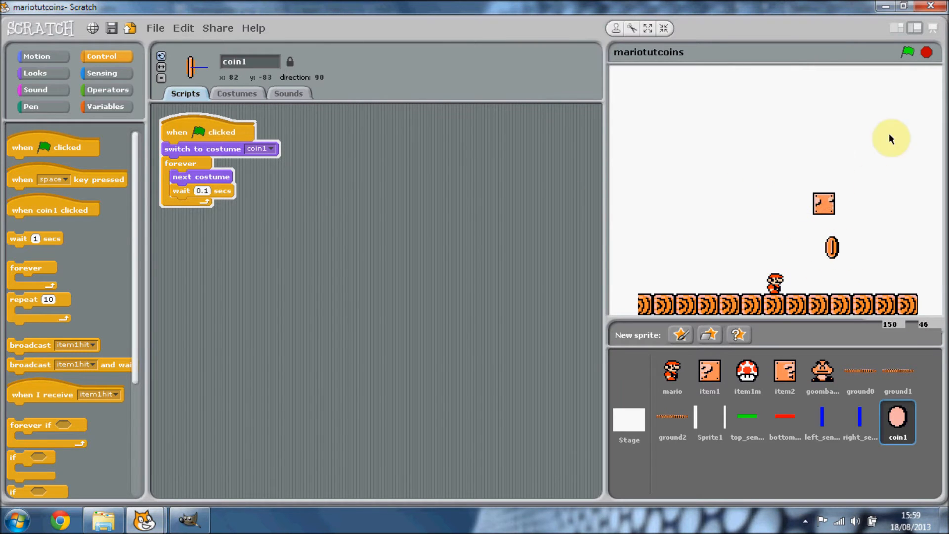
{"action": "left_click", "coordinate": [908, 53]}
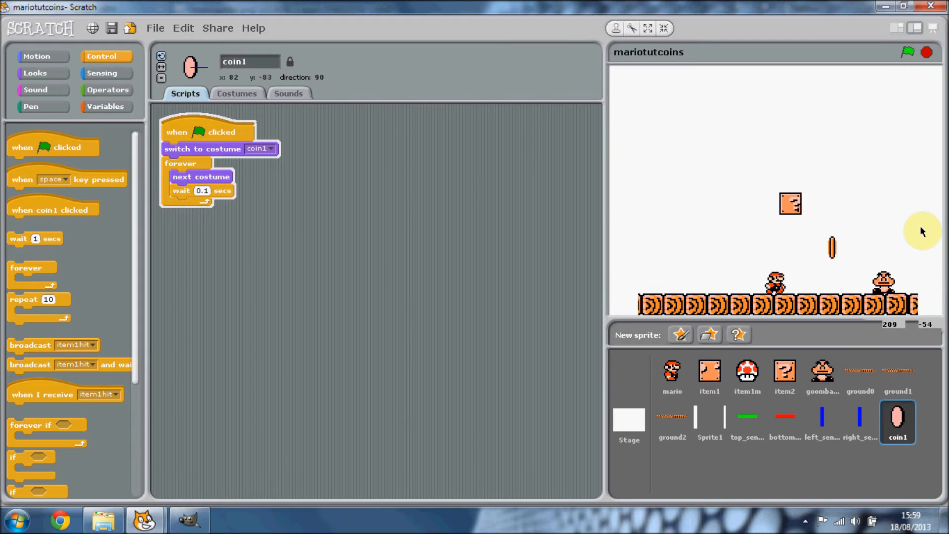
{"action": "key", "text": "Up"}
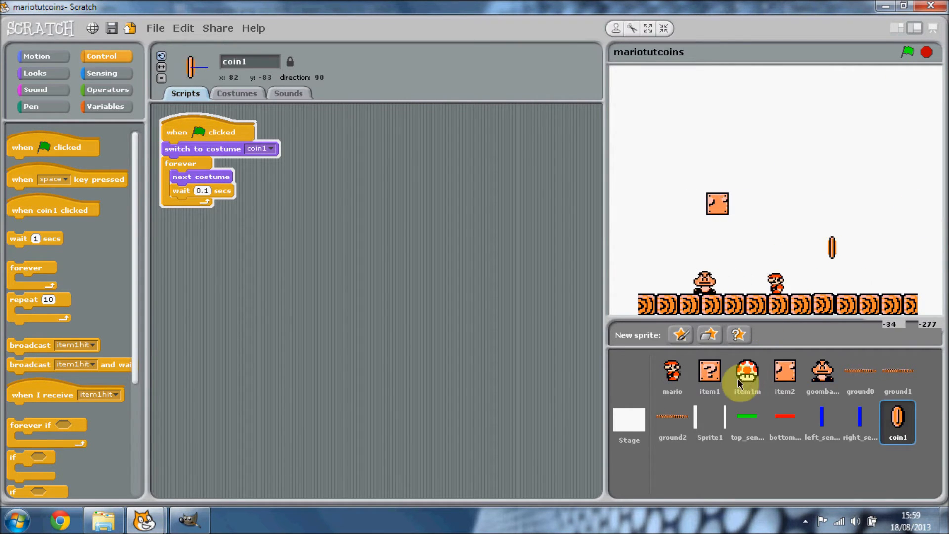
{"action": "left_click", "coordinate": [785, 374]}
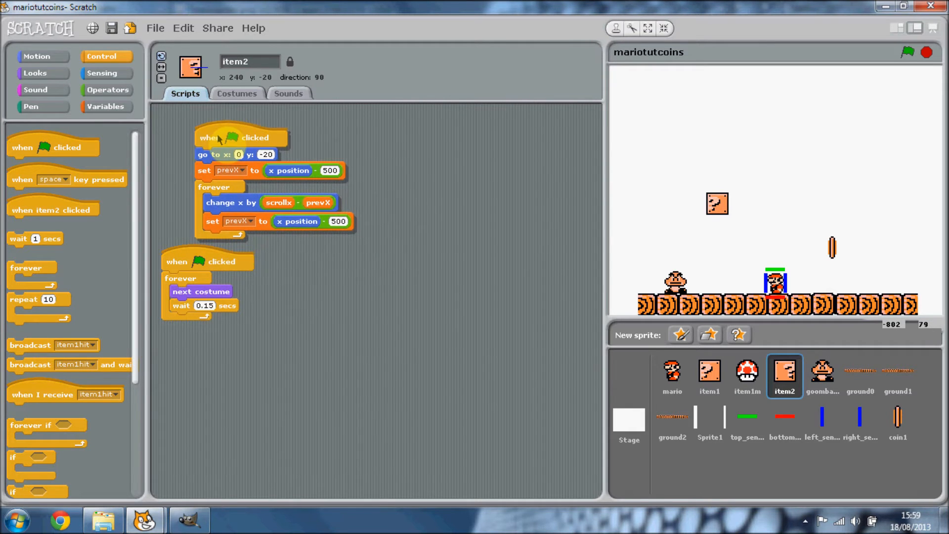
Copy item2's go-to/prevX scrolling script onto coin1 and view it.
{"action": "mouse_move", "coordinate": [185, 132]}
{"action": "left_mouse_down"}
{"action": "mouse_move", "coordinate": [455, 276]}
{"action": "mouse_move", "coordinate": [897, 419]}
{"action": "left_mouse_up"}
{"action": "left_click", "coordinate": [897, 419]}
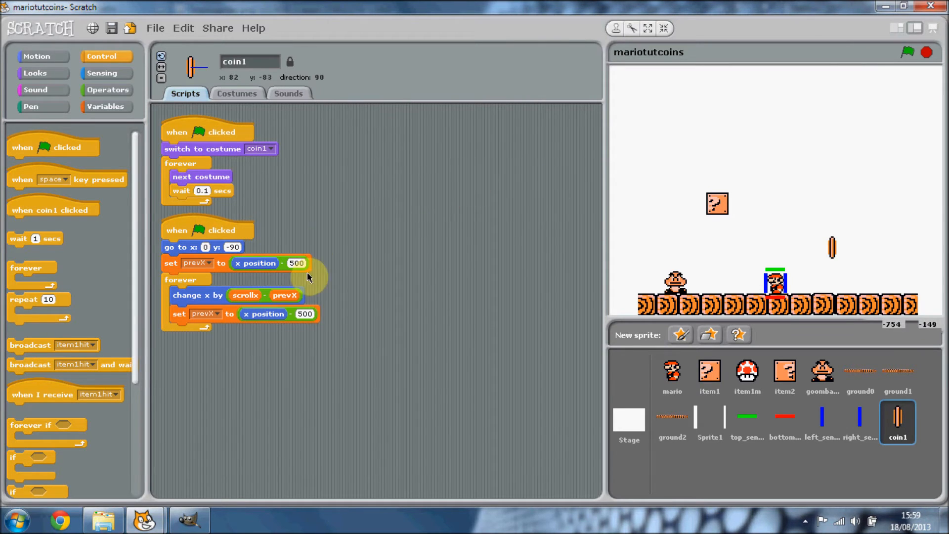
{"action": "left_click", "coordinate": [297, 265]}
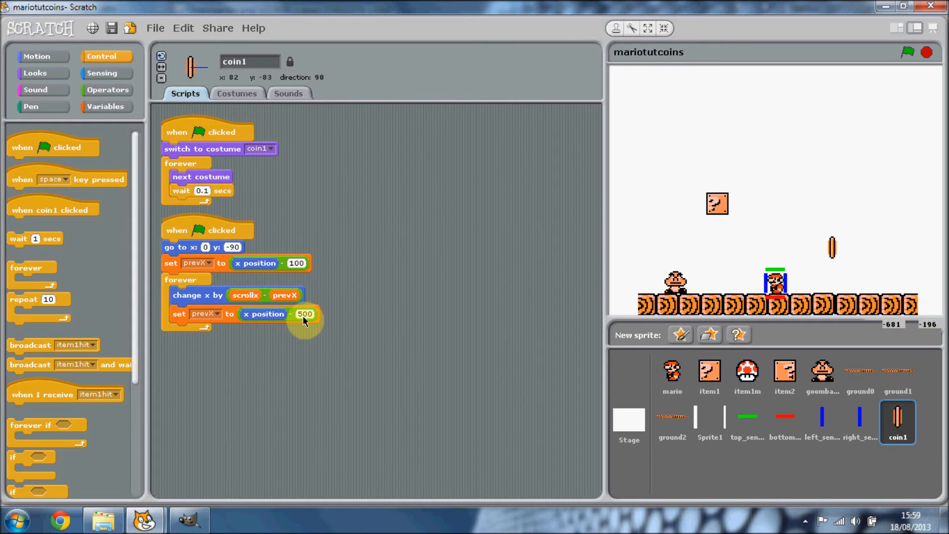
{"action": "type", "text": "100"}
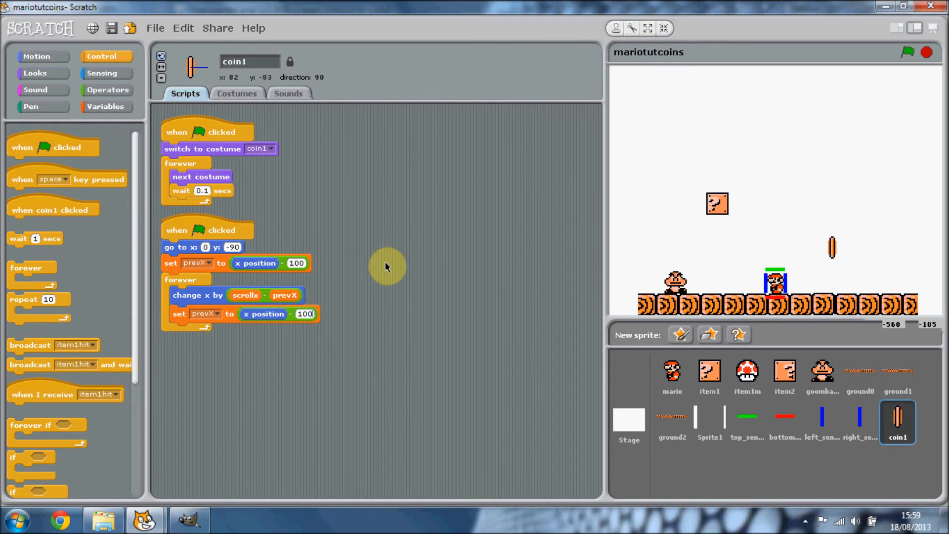
Change both prevX offsets in coin1's scrolling script from 500 to 100 and test-run.
{"action": "left_click", "coordinate": [910, 56]}
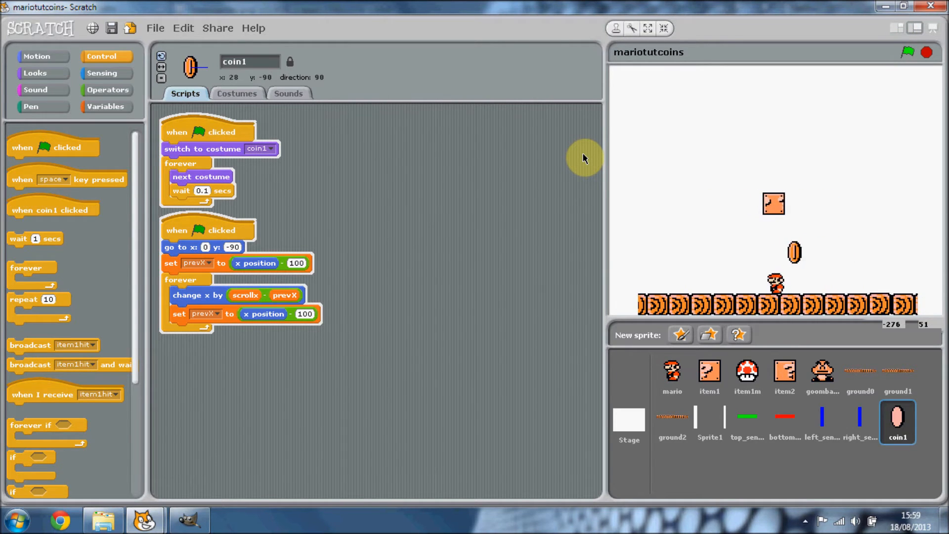
{"action": "left_click", "coordinate": [105, 105]}
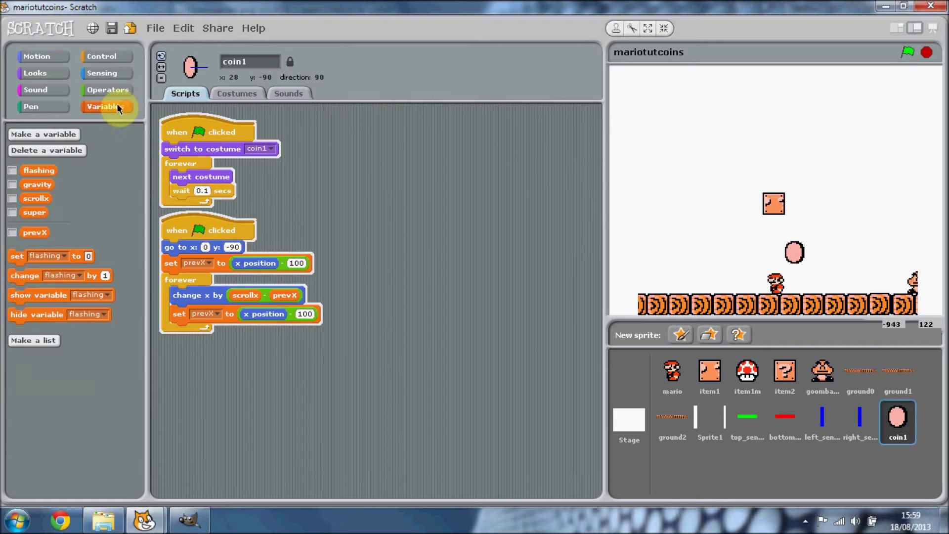
{"action": "left_click", "coordinate": [101, 56]}
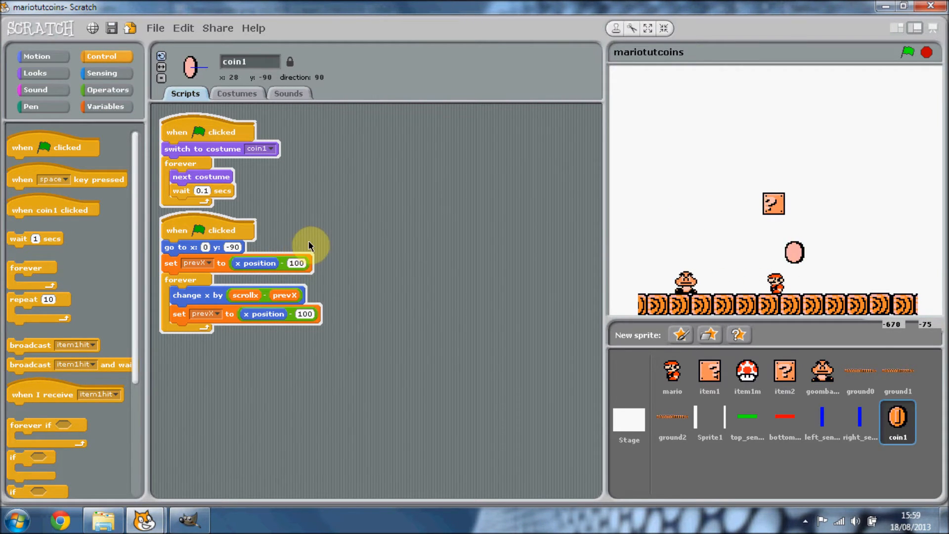
{"action": "left_click", "coordinate": [295, 263]}
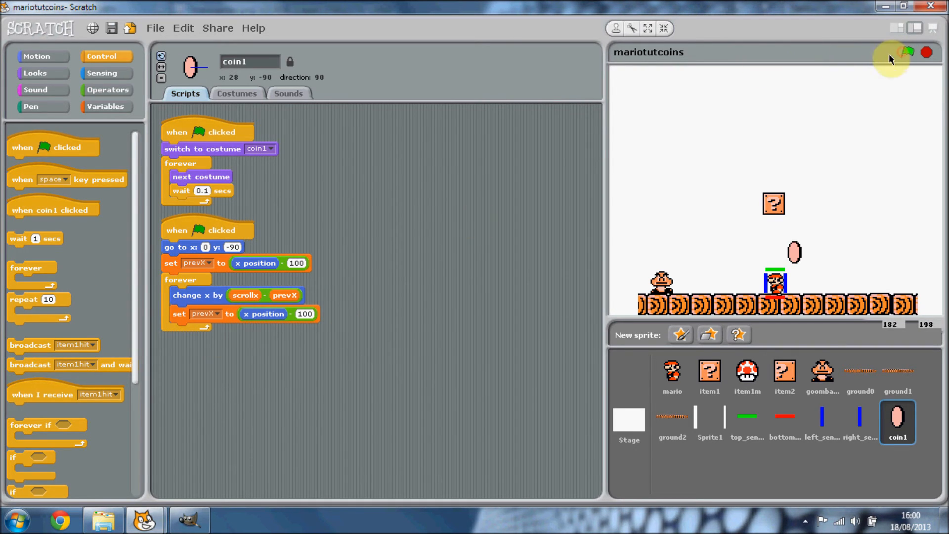
{"action": "left_click", "coordinate": [908, 52]}
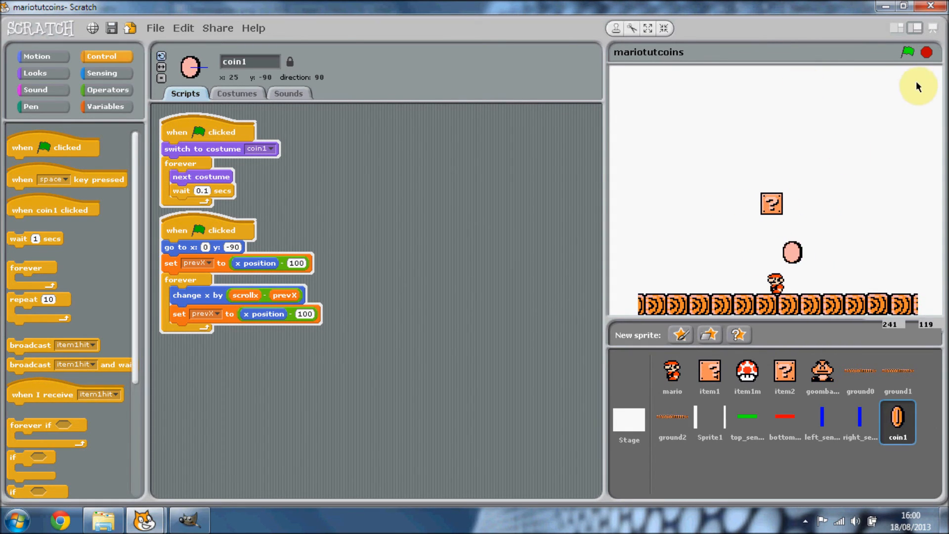
Stop the project and move coin1 to the slot after goomba in the sprite list.
{"action": "left_click", "coordinate": [927, 52]}
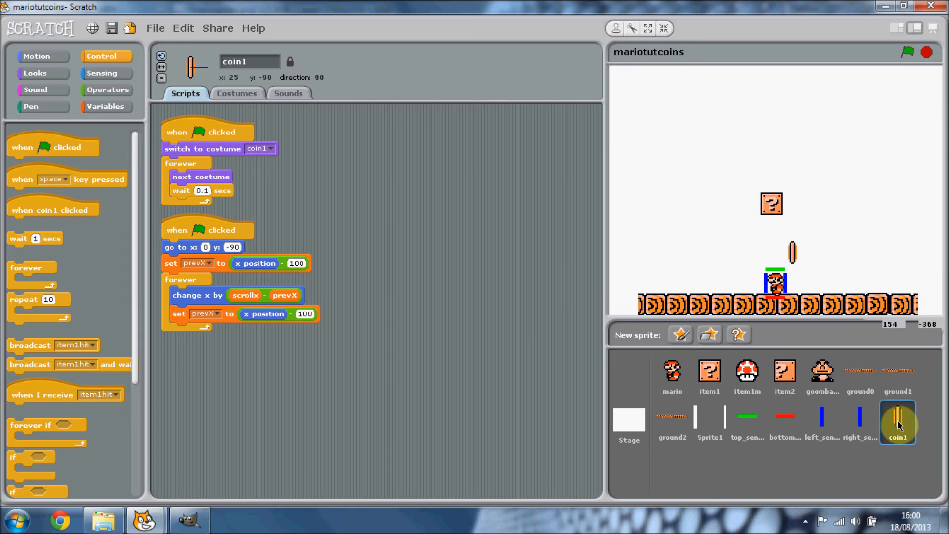
{"action": "mouse_move", "coordinate": [897, 421]}
{"action": "left_mouse_down"}
{"action": "mouse_move", "coordinate": [851, 379]}
{"action": "mouse_move", "coordinate": [861, 379]}
{"action": "left_mouse_up"}
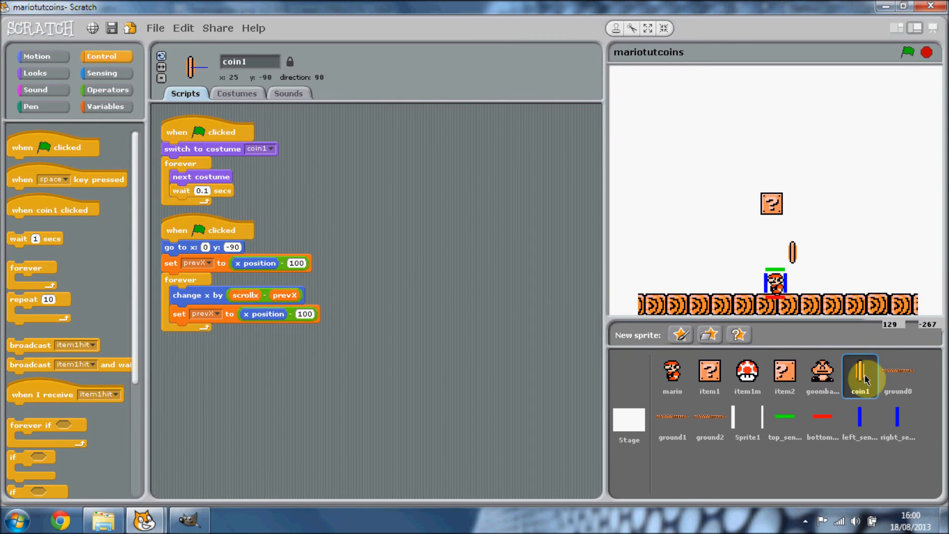
Duplicate coin1 into a new sprite and rename it coin2.
{"action": "right_click", "coordinate": [864, 377]}
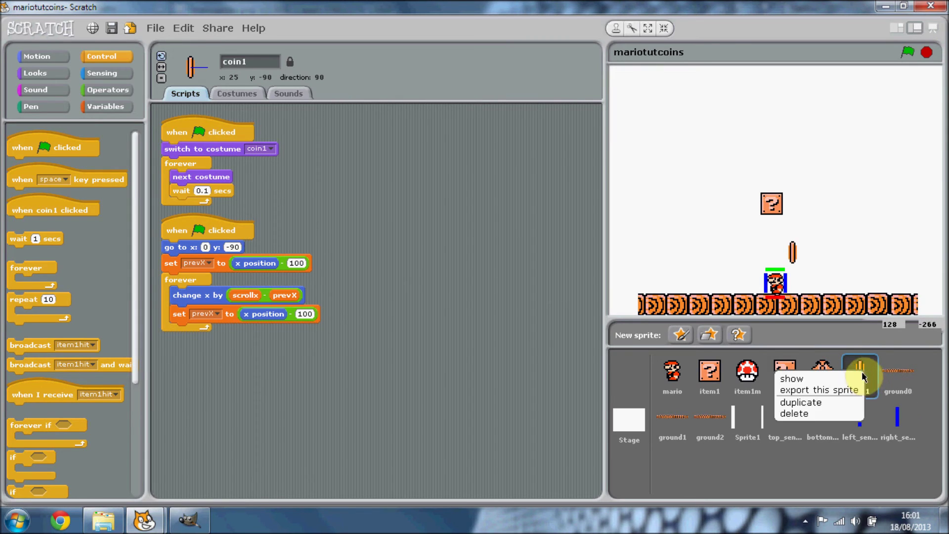
{"action": "left_click", "coordinate": [804, 407]}
{"action": "left_click", "coordinate": [673, 464]}
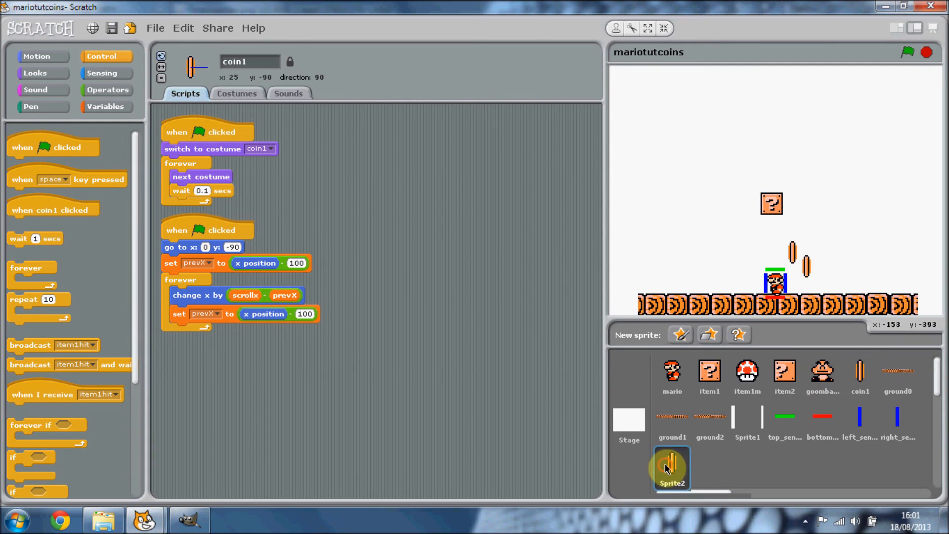
{"action": "left_click", "coordinate": [247, 61]}
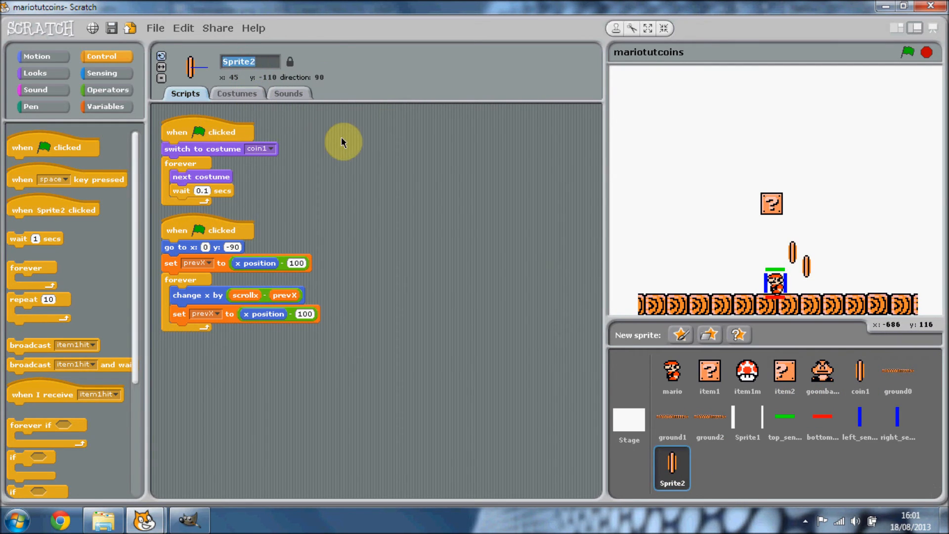
{"action": "type", "text": "coin2"}
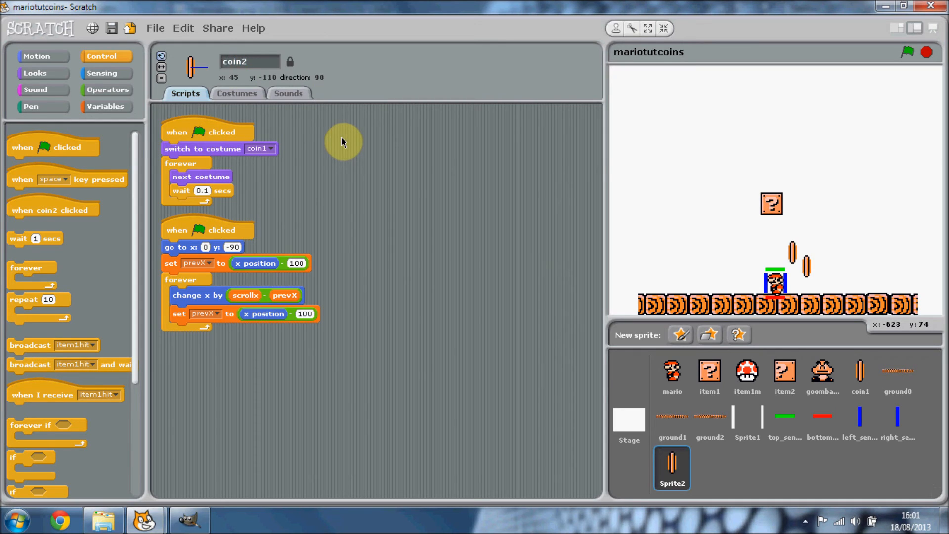
Set both of coin2's prevX offsets to 140 and test-run to see two coins side by side.
{"action": "left_click", "coordinate": [295, 263]}
{"action": "type", "text": "140"}
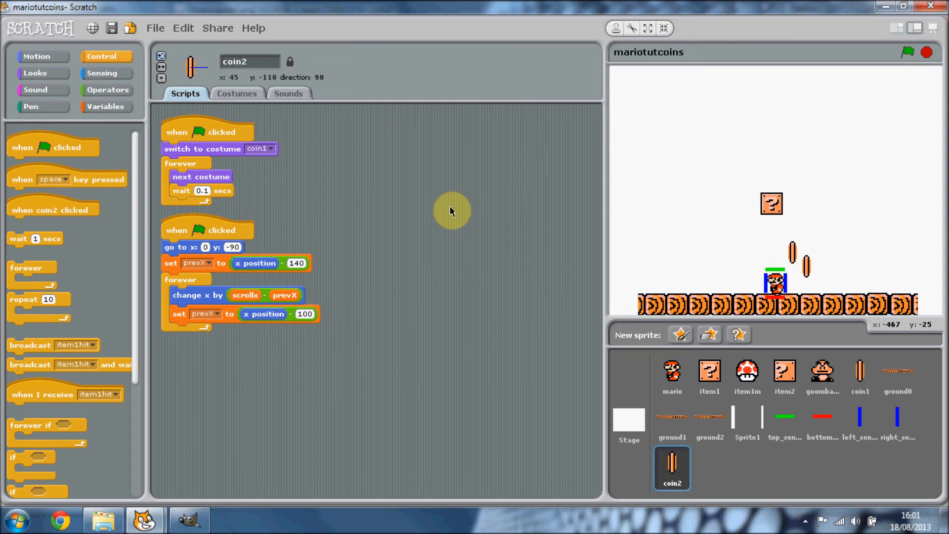
{"action": "left_click", "coordinate": [303, 314]}
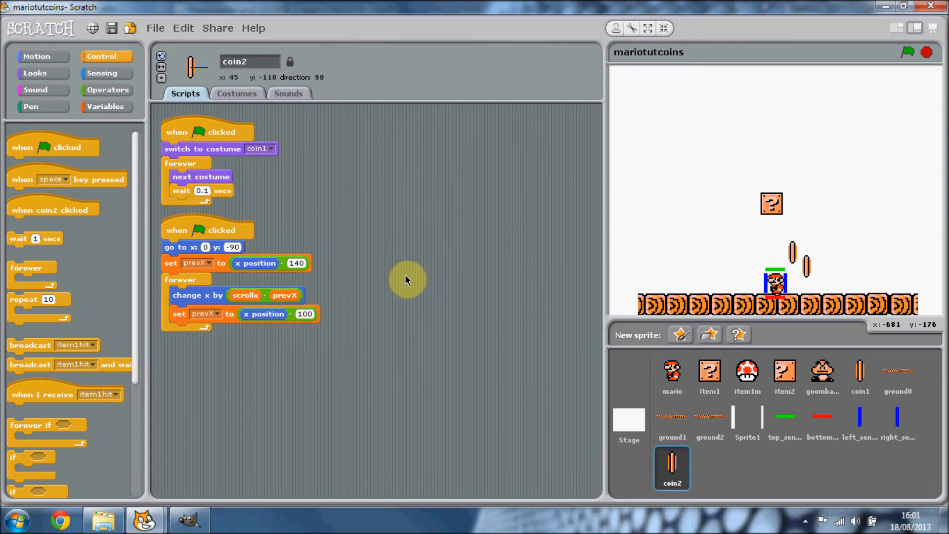
{"action": "type", "text": "140"}
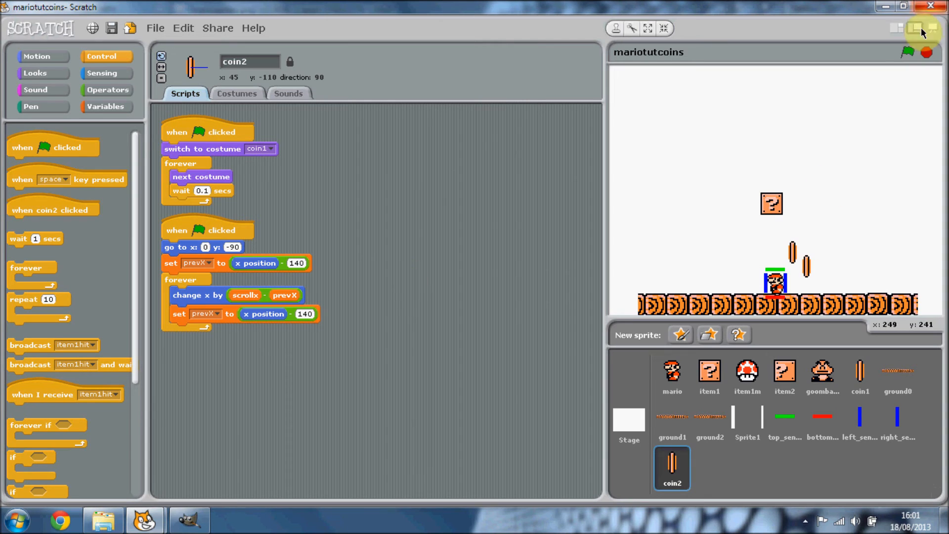
{"action": "left_click", "coordinate": [907, 52]}
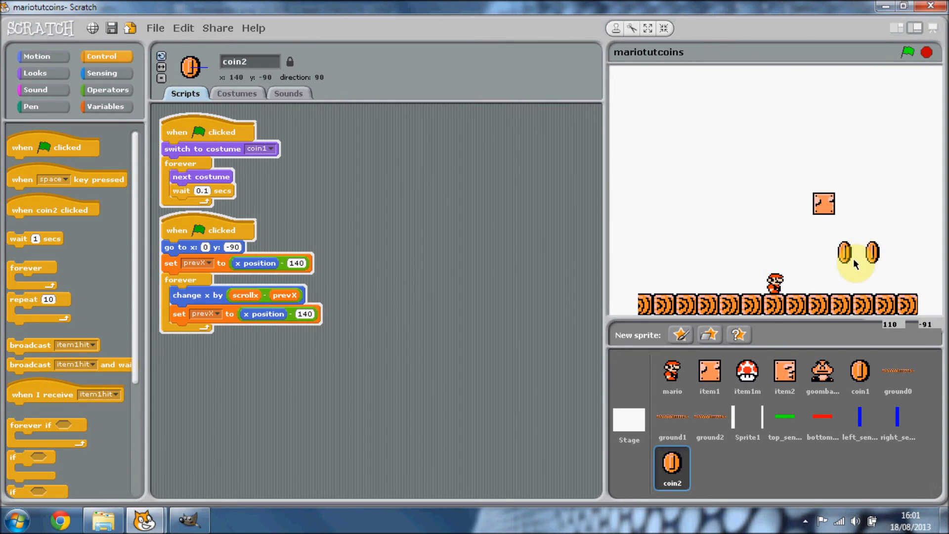
{"action": "left_click", "coordinate": [926, 53]}
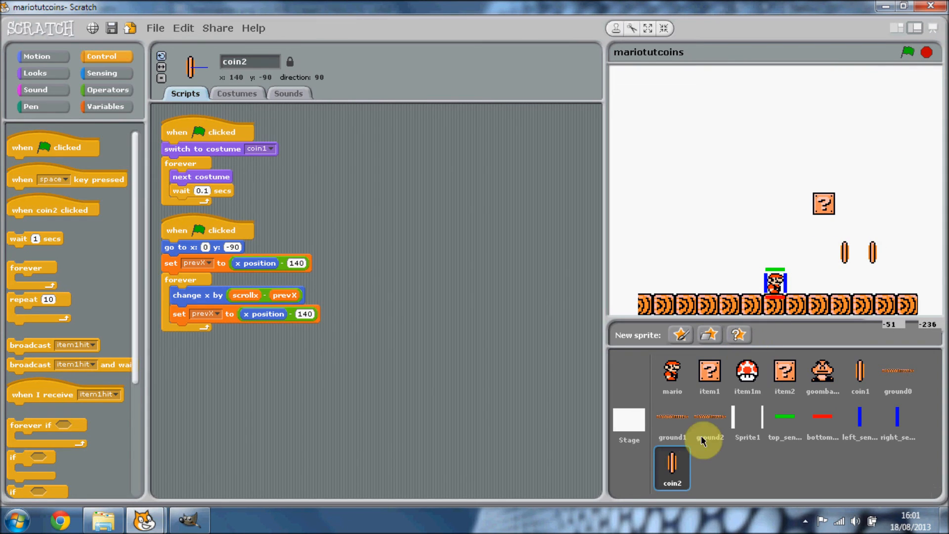
Move coin2 beside coin1, duplicate it and rename the copy coin3.
{"action": "left_click_drag", "start_coordinate": [673, 466], "coordinate": [886, 374]}
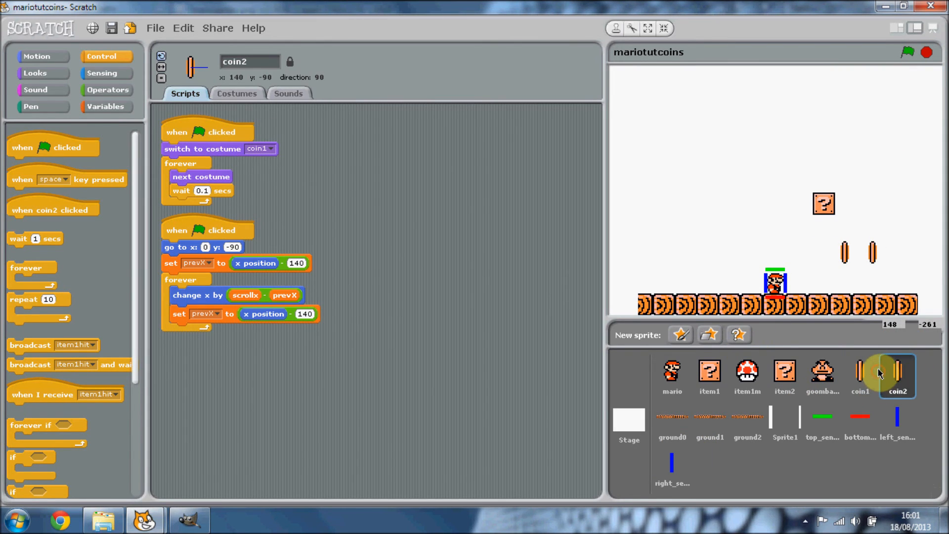
{"action": "right_click", "coordinate": [896, 371]}
{"action": "left_click", "coordinate": [833, 405]}
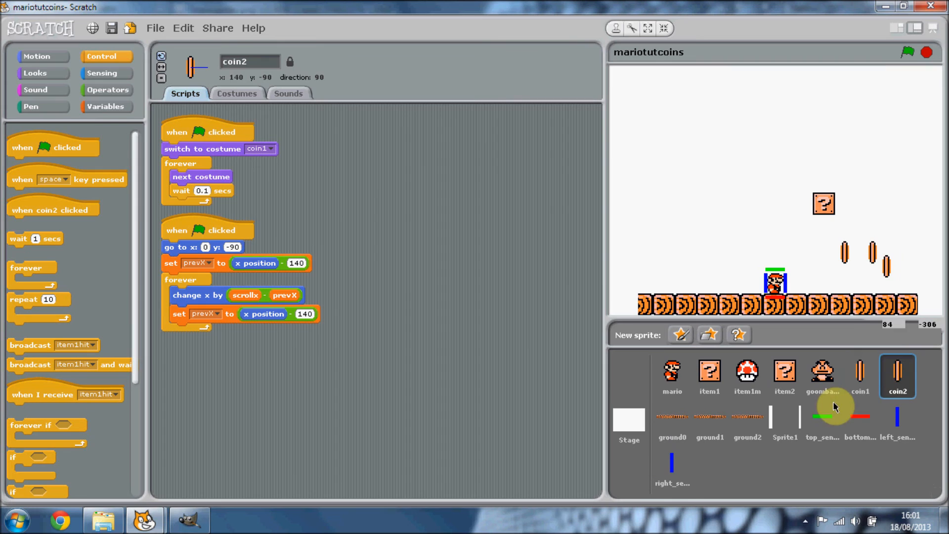
{"action": "left_click", "coordinate": [236, 61]}
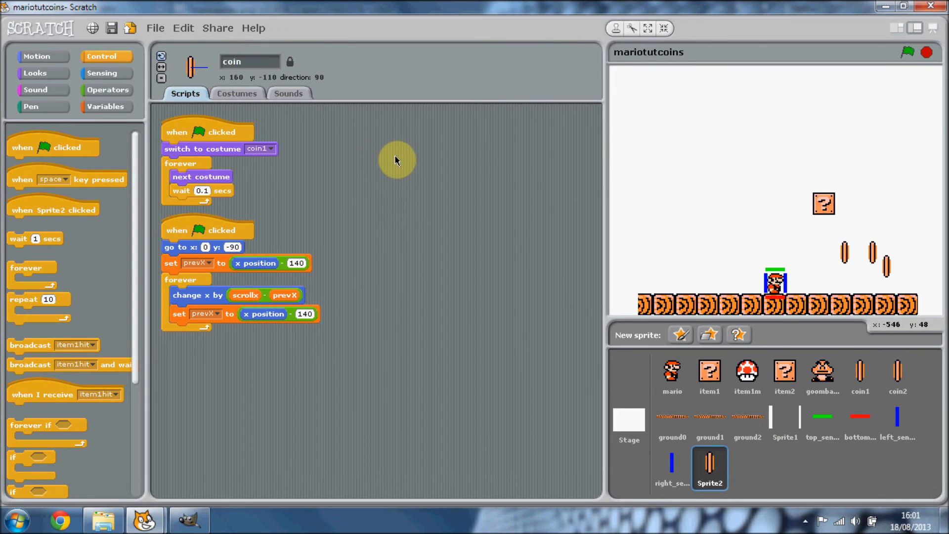
{"action": "type", "text": "3"}
Set both of coin3's prevX offsets to 180 and start the game to test.
{"action": "left_click", "coordinate": [298, 264]}
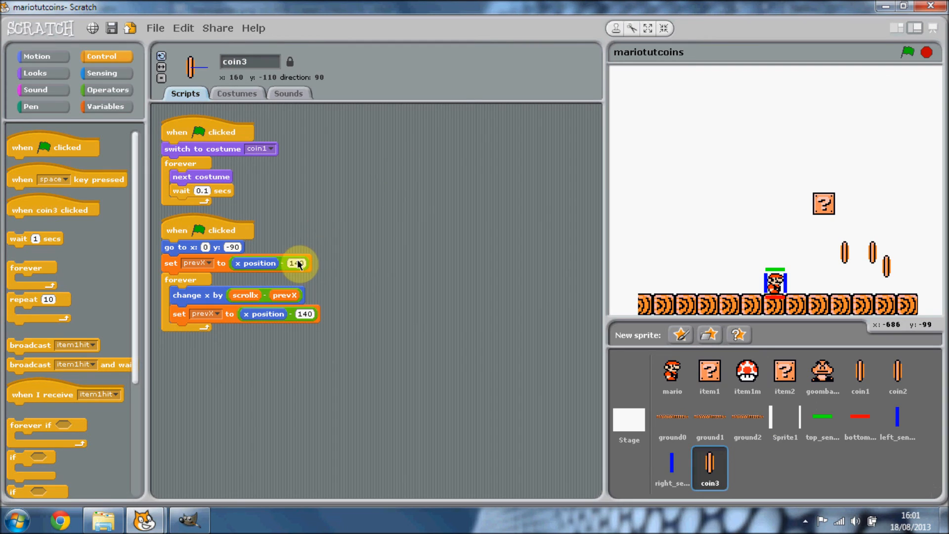
{"action": "type", "text": "180"}
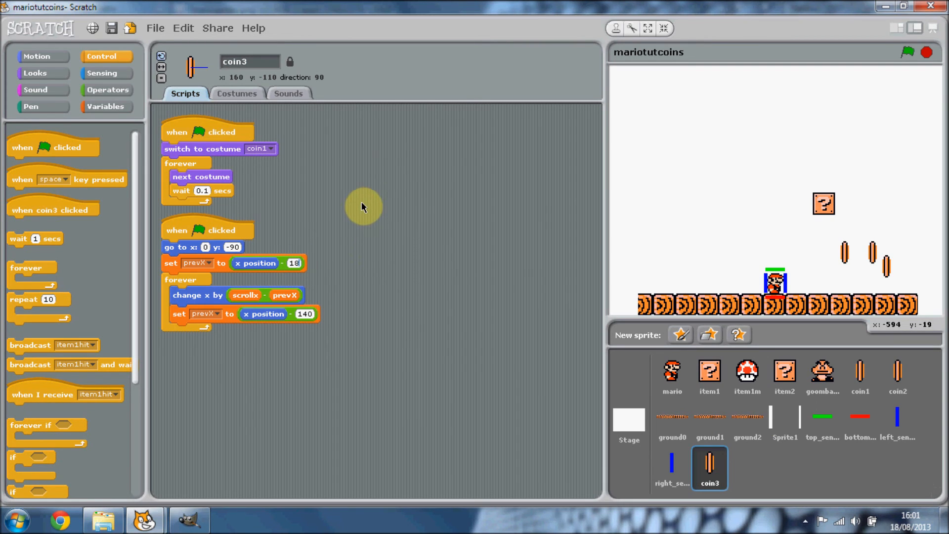
{"action": "left_click", "coordinate": [303, 314]}
{"action": "type", "text": "180"}
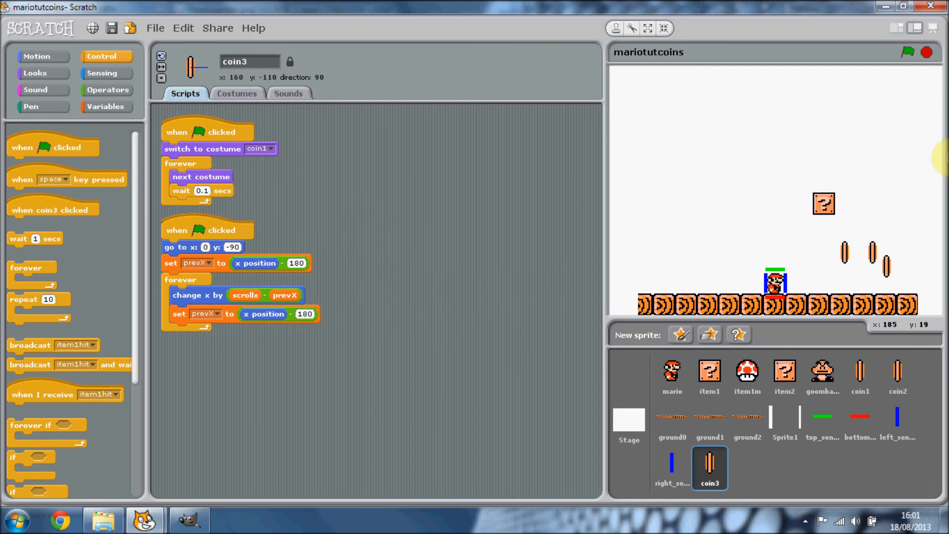
{"action": "left_click", "coordinate": [907, 53]}
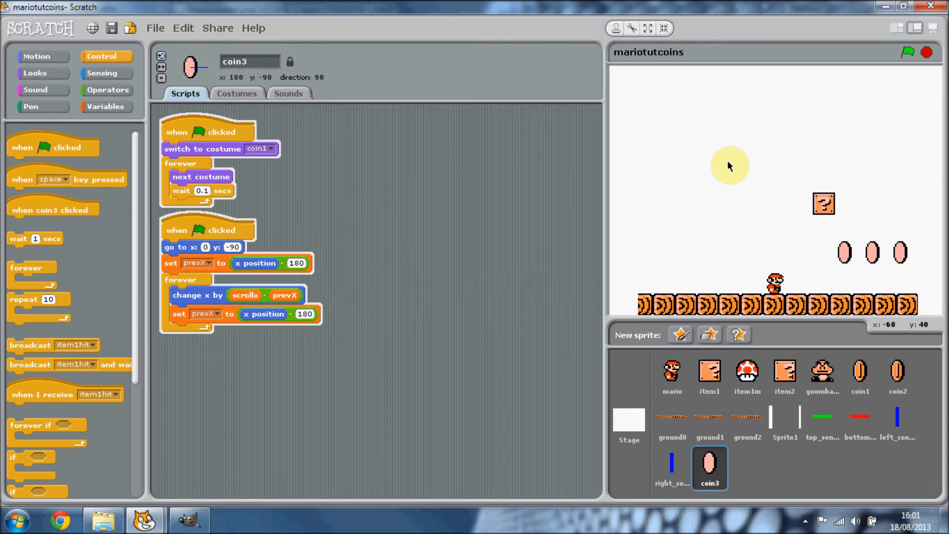
Play as Mario with arrow and jump keys to check the three coins scroll with the level, then stop.
{"action": "key", "text": "Right"}
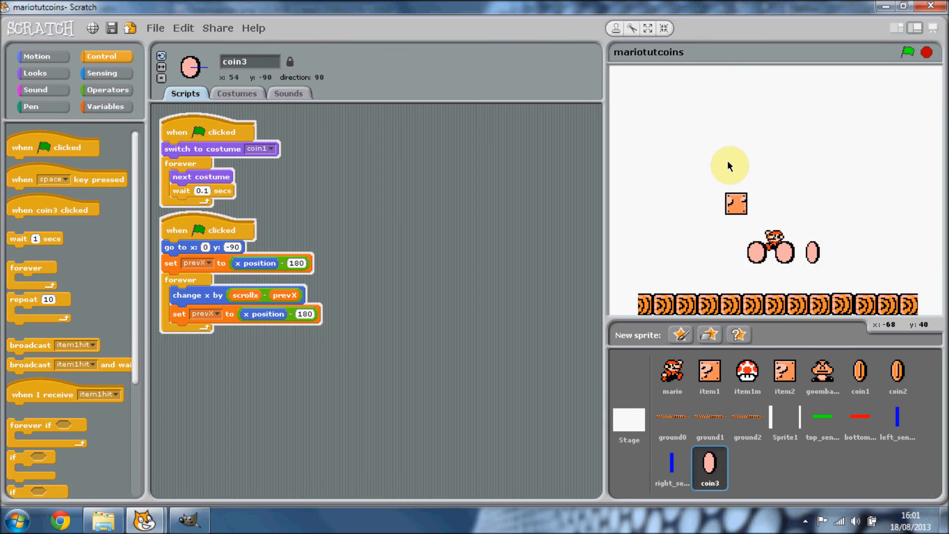
{"action": "key", "text": "Up"}
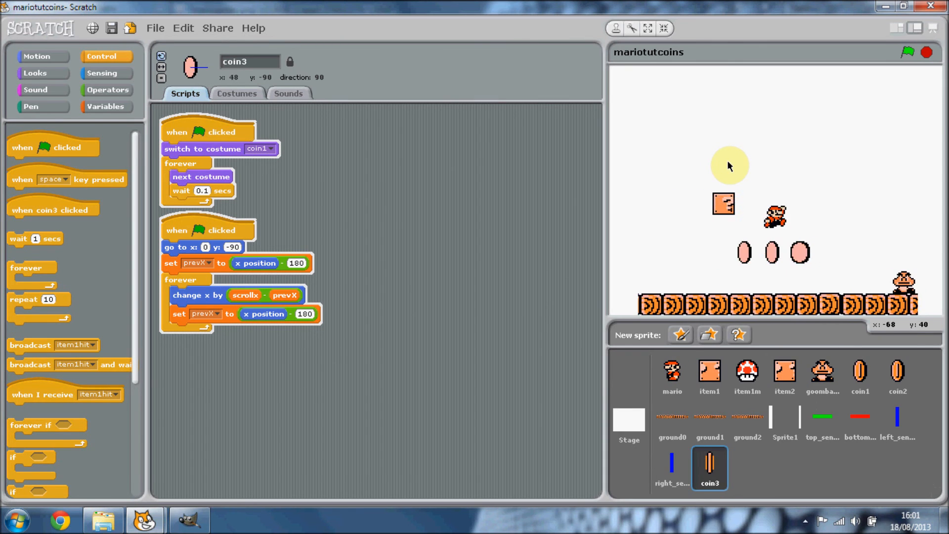
{"action": "key", "text": "Right"}
{"action": "key", "text": "Left"}
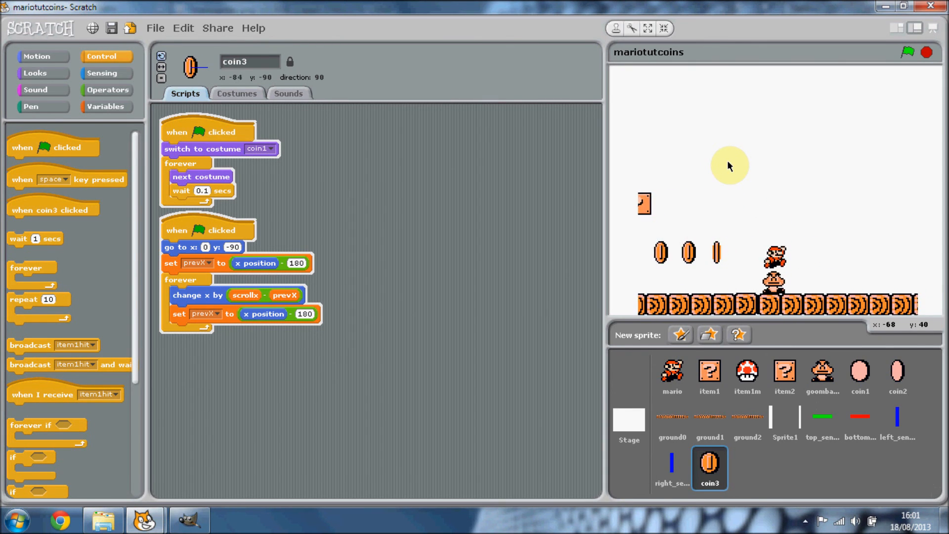
{"action": "key", "text": "Up"}
{"action": "key", "text": "Left"}
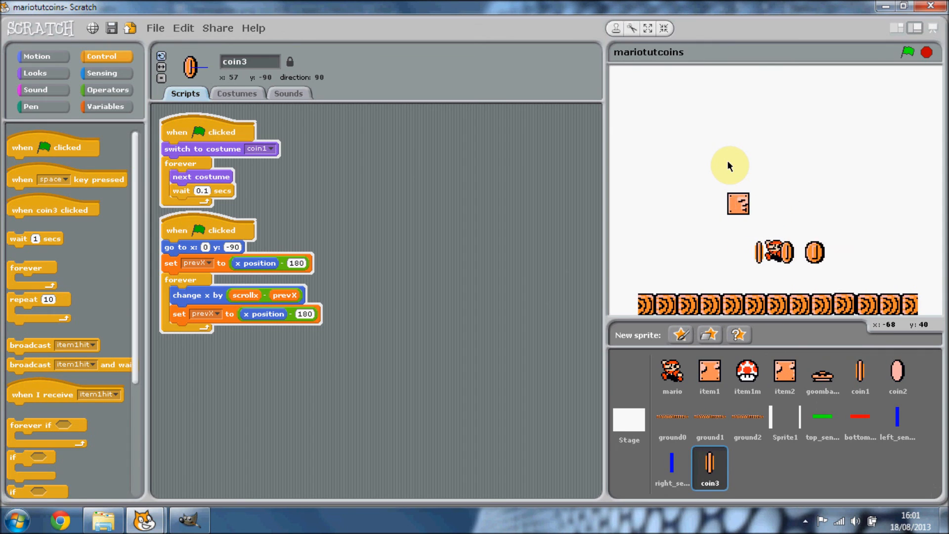
{"action": "key", "text": "Up"}
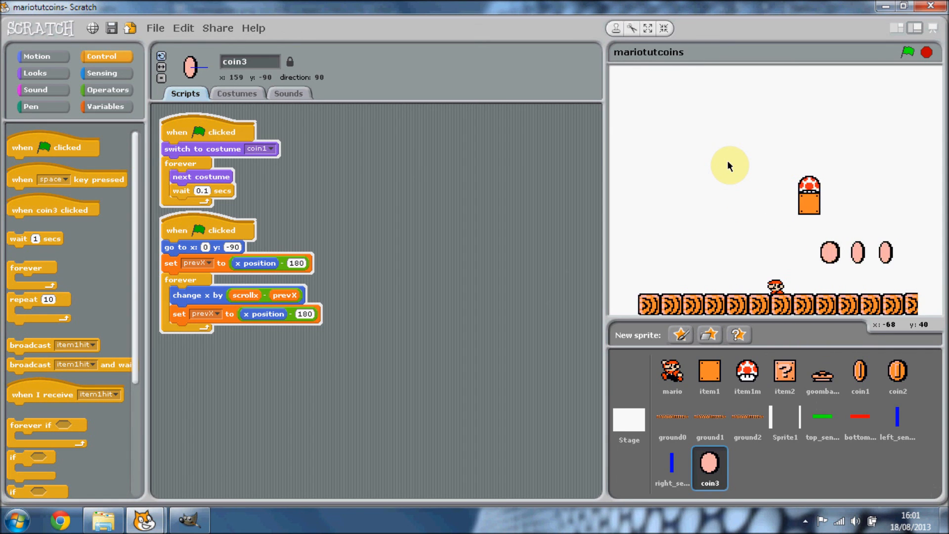
{"action": "key", "text": "Right"}
{"action": "key", "text": "Up"}
{"action": "key", "text": "Right"}
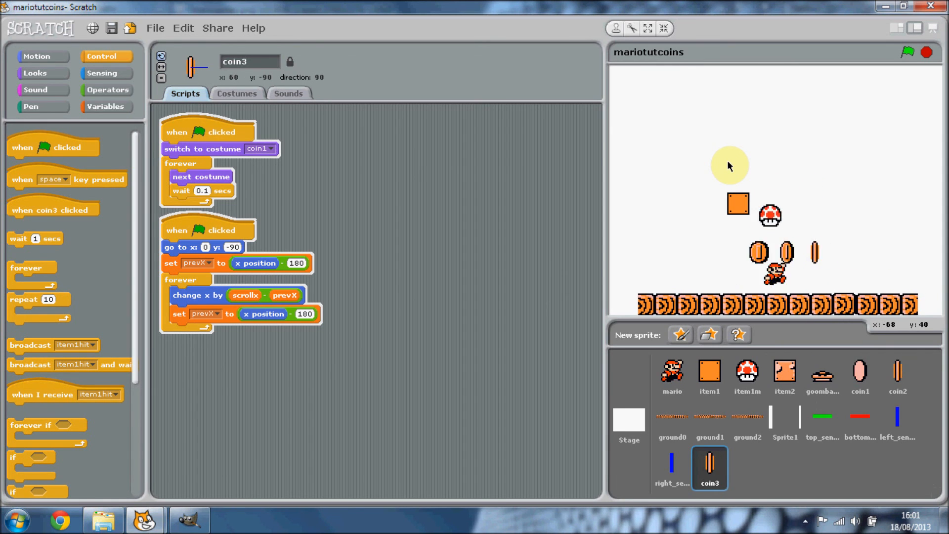
{"action": "key", "text": "Left"}
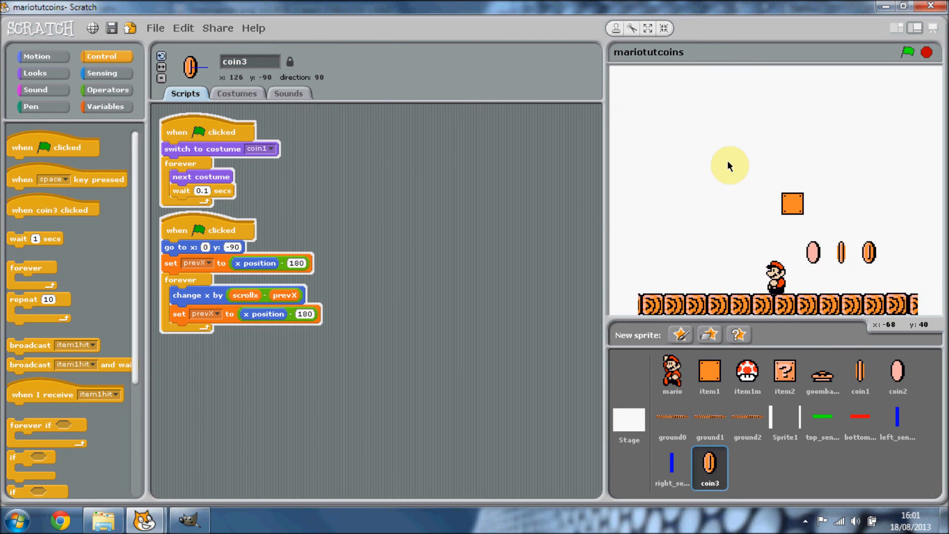
{"action": "key", "text": "Up"}
{"action": "key", "text": "Up"}
{"action": "key", "text": "Left"}
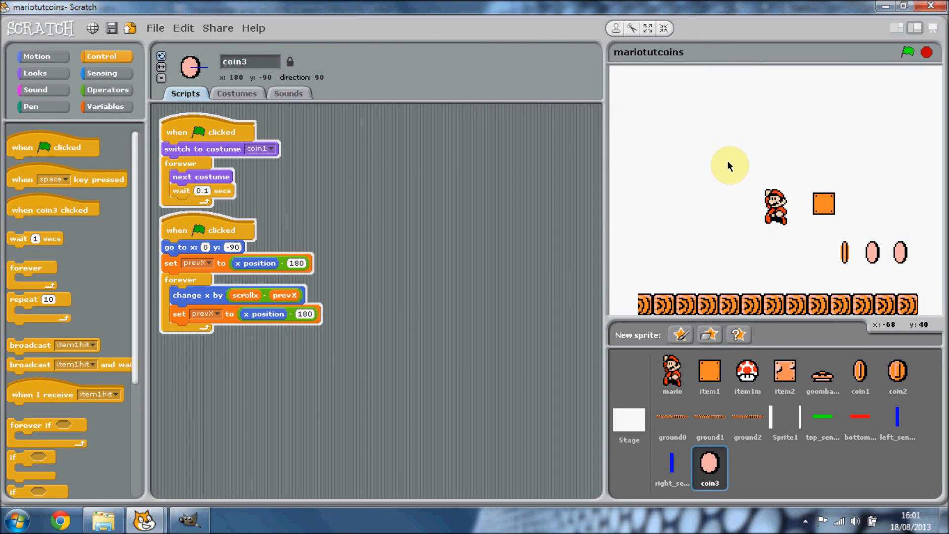
{"action": "key", "text": "Up"}
{"action": "key", "text": "Up"}
{"action": "key", "text": "Right"}
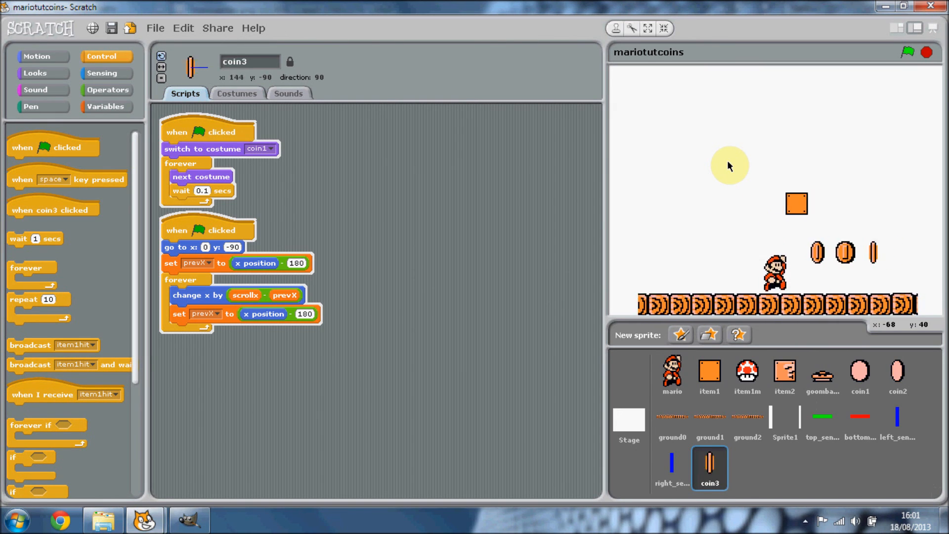
{"action": "key", "text": "Right"}
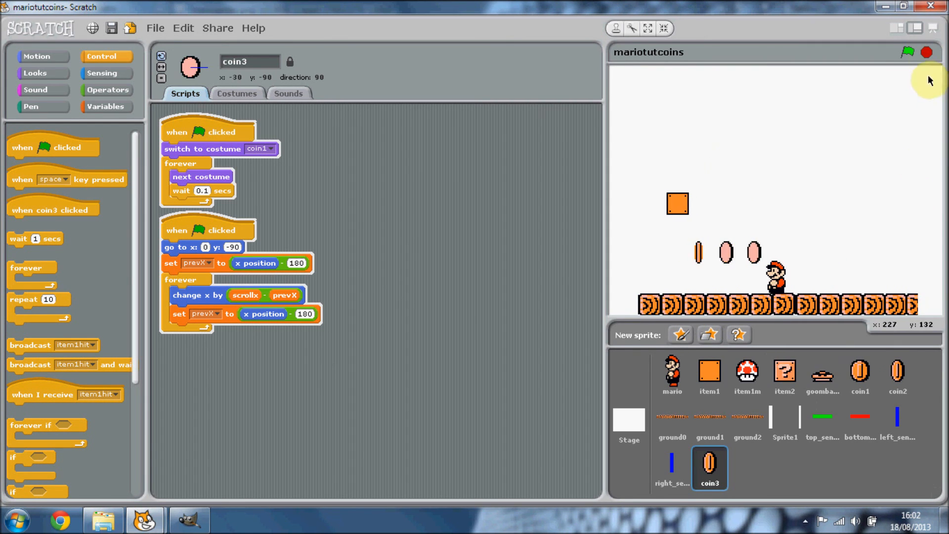
{"action": "left_click", "coordinate": [926, 56]}
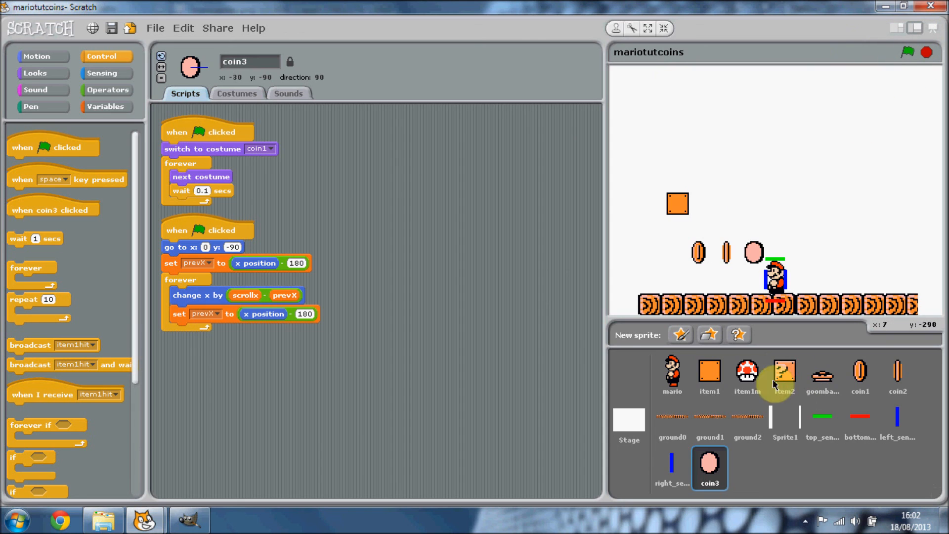
Place coin3 right after coin2 in the sprite list and save the project.
{"action": "left_click_drag", "start_coordinate": [709, 467], "coordinate": [926, 378]}
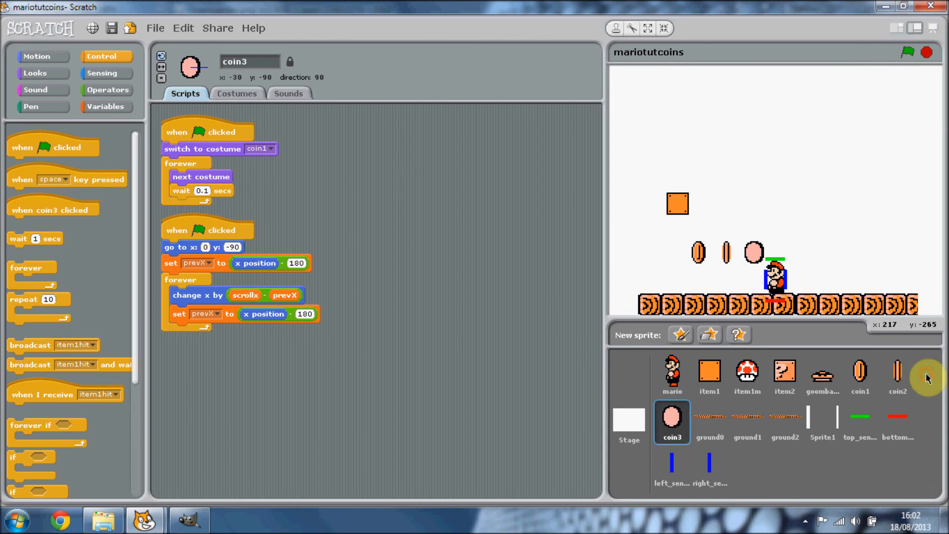
{"action": "left_click", "coordinate": [155, 28]}
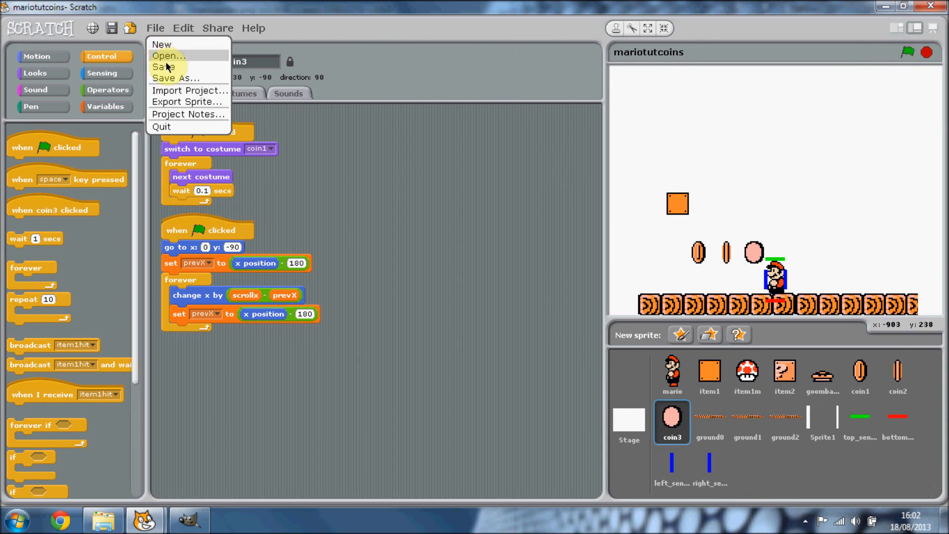
{"action": "left_click", "coordinate": [167, 68]}
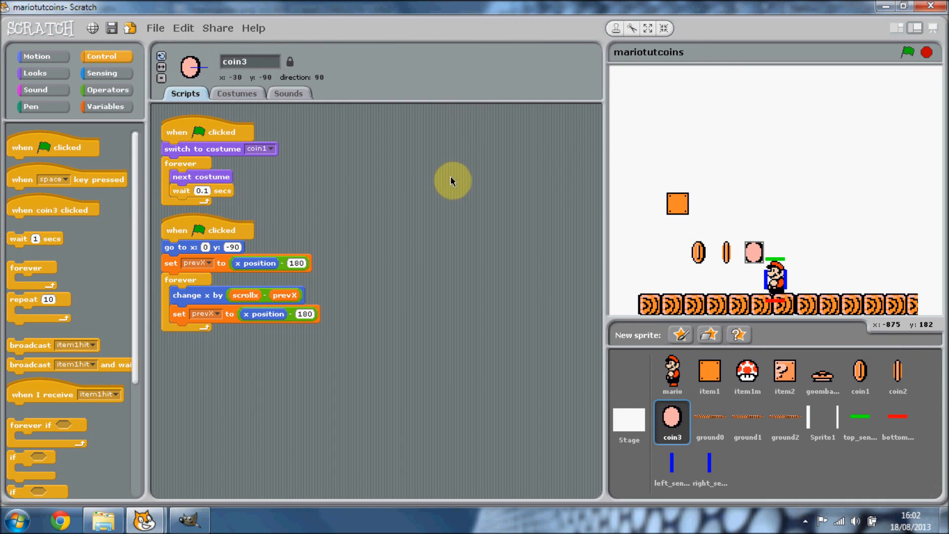